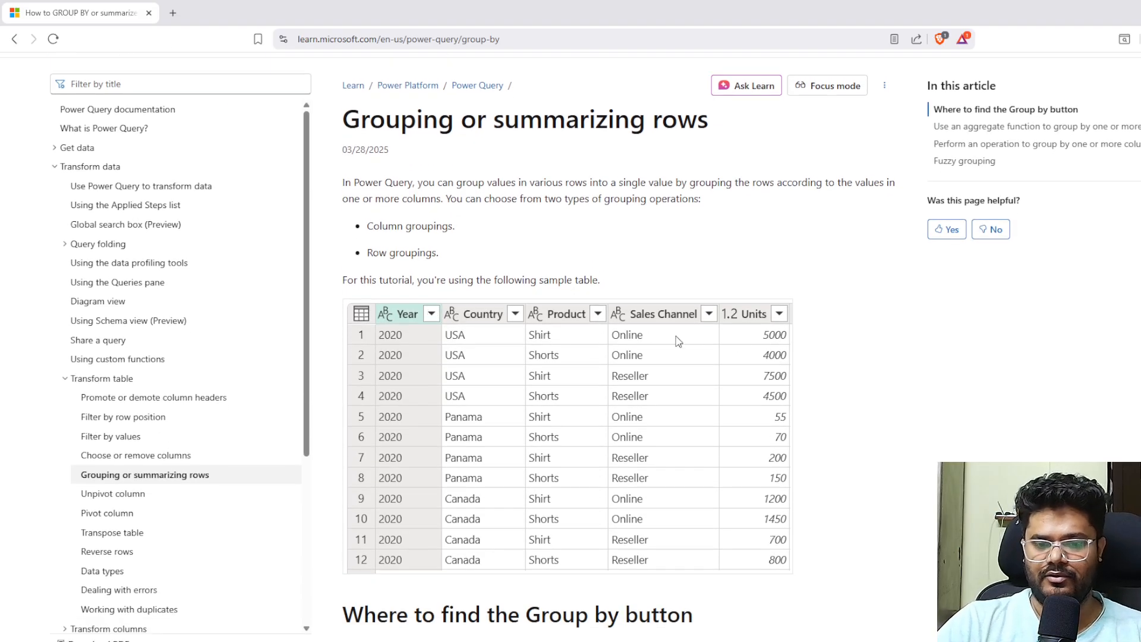
# Read the Power Query article's sample table and its section on where to find the Group by button
pyautogui.scroll(-4, 677, 341)
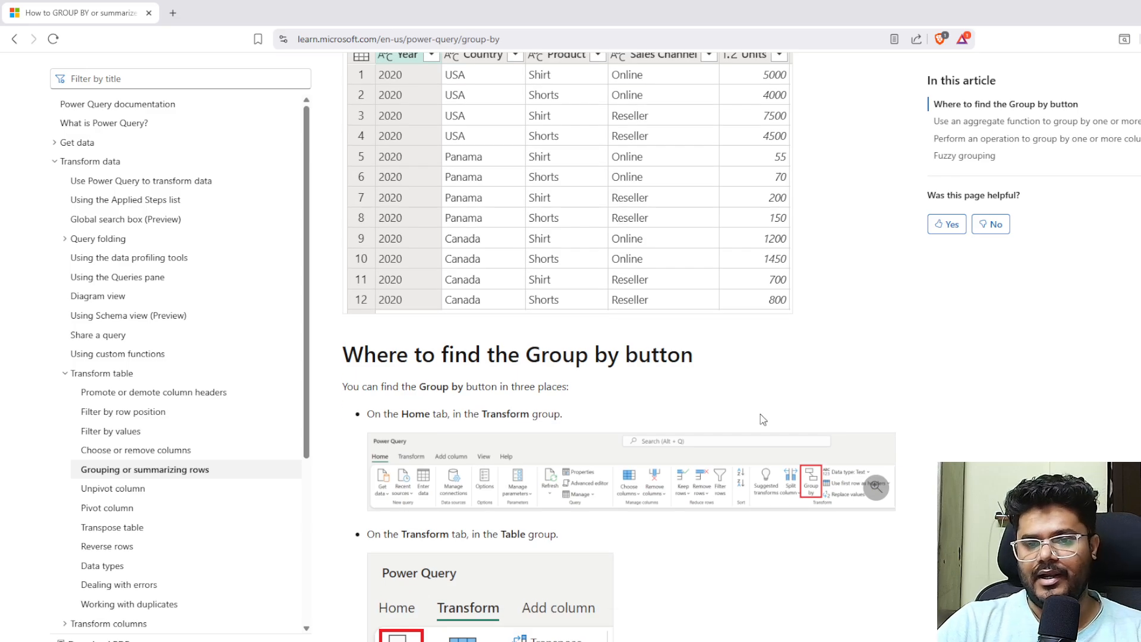
pyautogui.scroll(-1, 761, 419)
pyautogui.moveTo(527, 291); pyautogui.dragTo(618, 291)
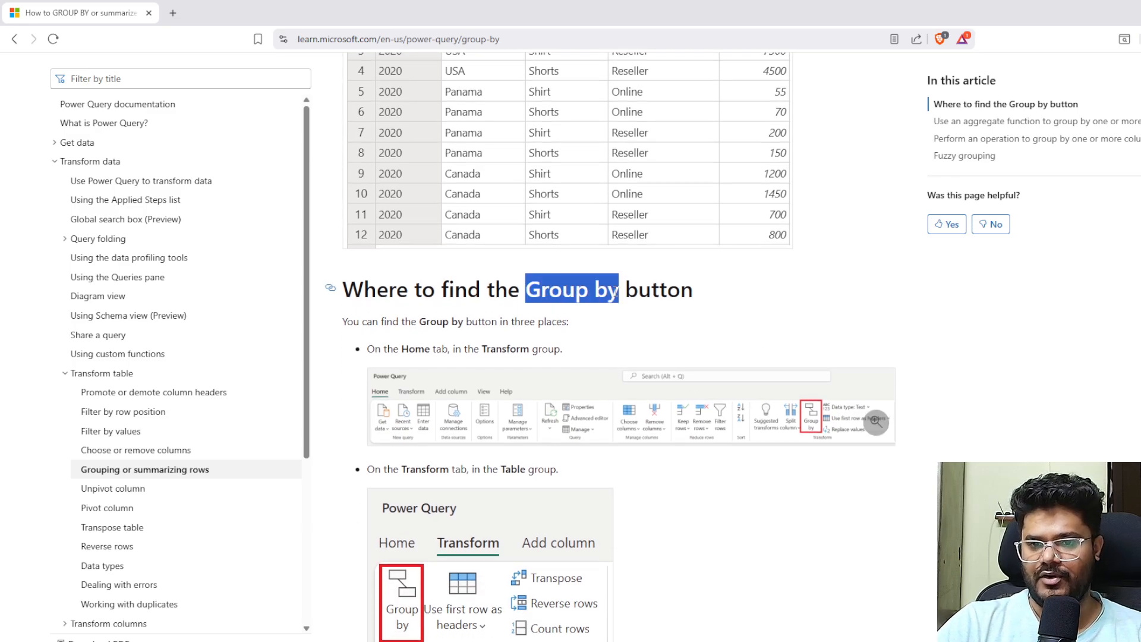
pyautogui.scroll(-4, 767, 472)
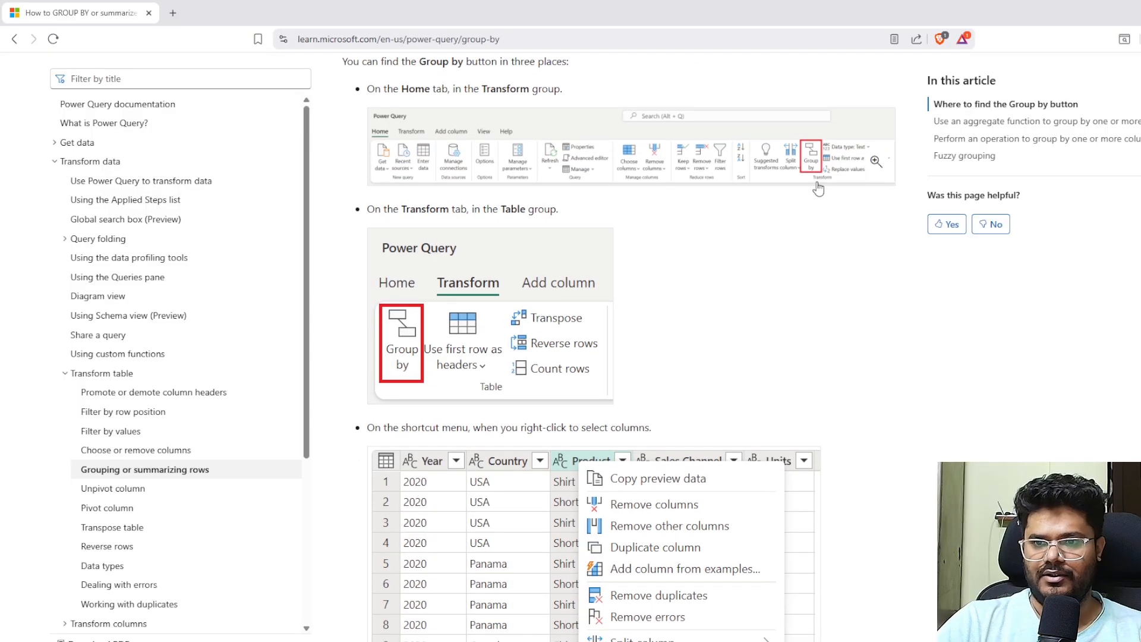
pyautogui.click(808, 170)
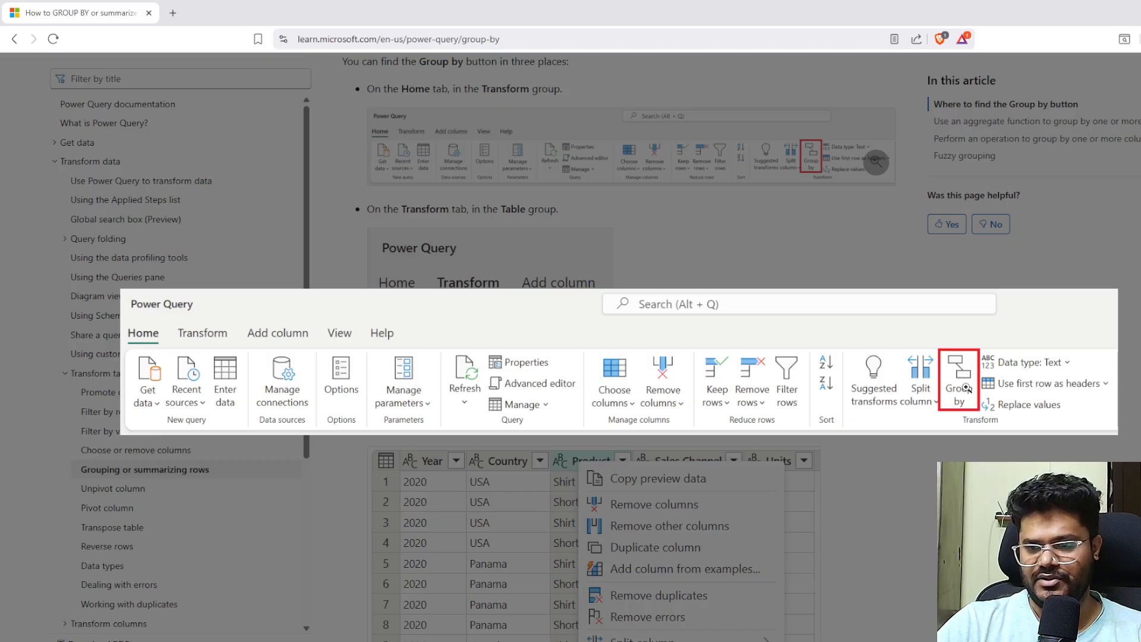
pyautogui.click(927, 469)
pyautogui.scroll(-7, 927, 468)
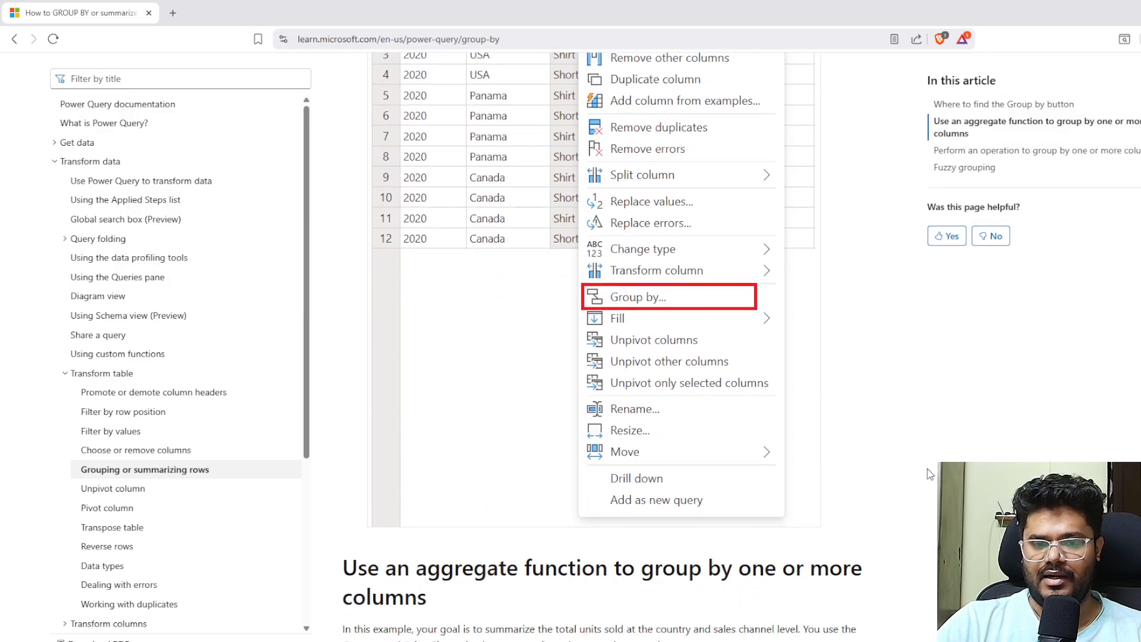
# Review the article's examples on grouping with an aggregate function and extracting the top performer product
pyautogui.scroll(-3, 927, 474)
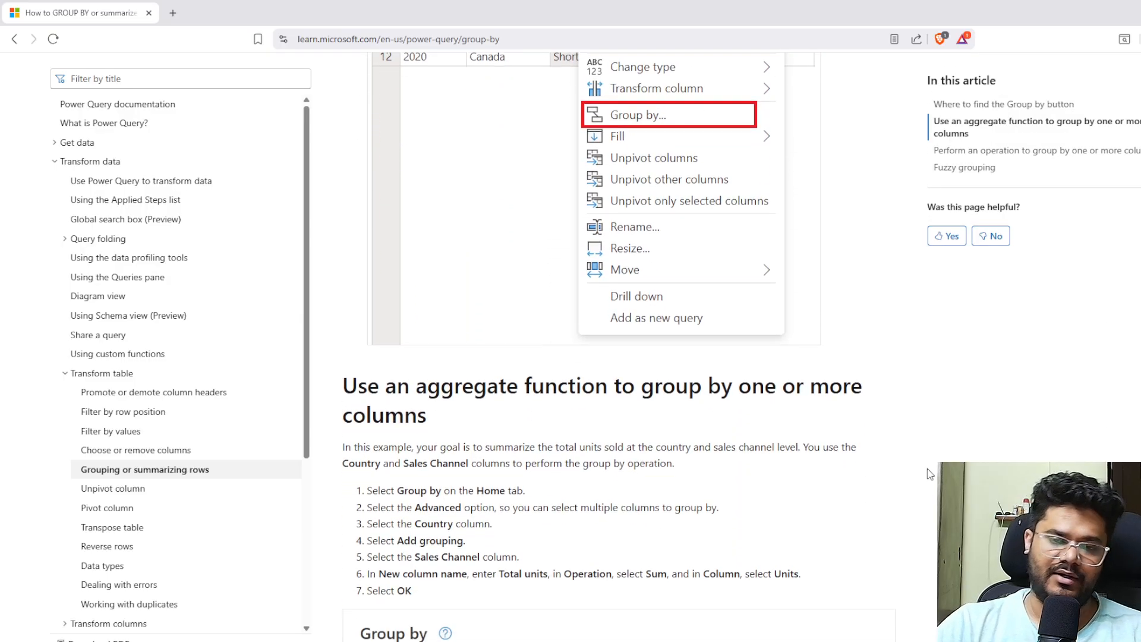
pyautogui.scroll(-6, 927, 468)
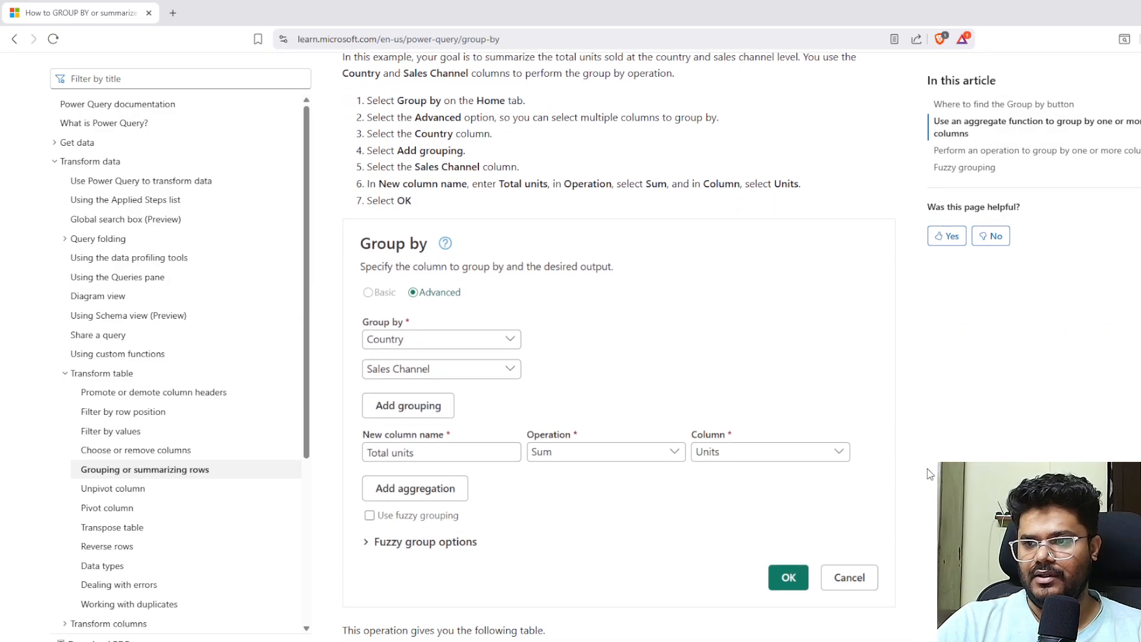
pyautogui.scroll(-15, 927, 468)
pyautogui.scroll(-18, 928, 435)
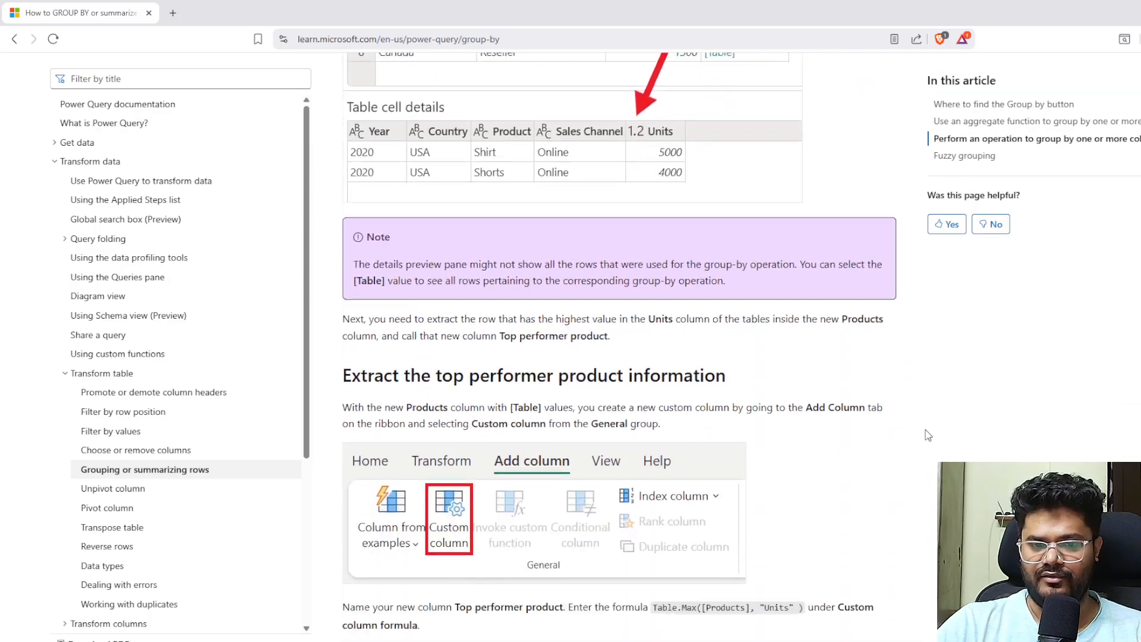
pyautogui.scroll(-18, 928, 435)
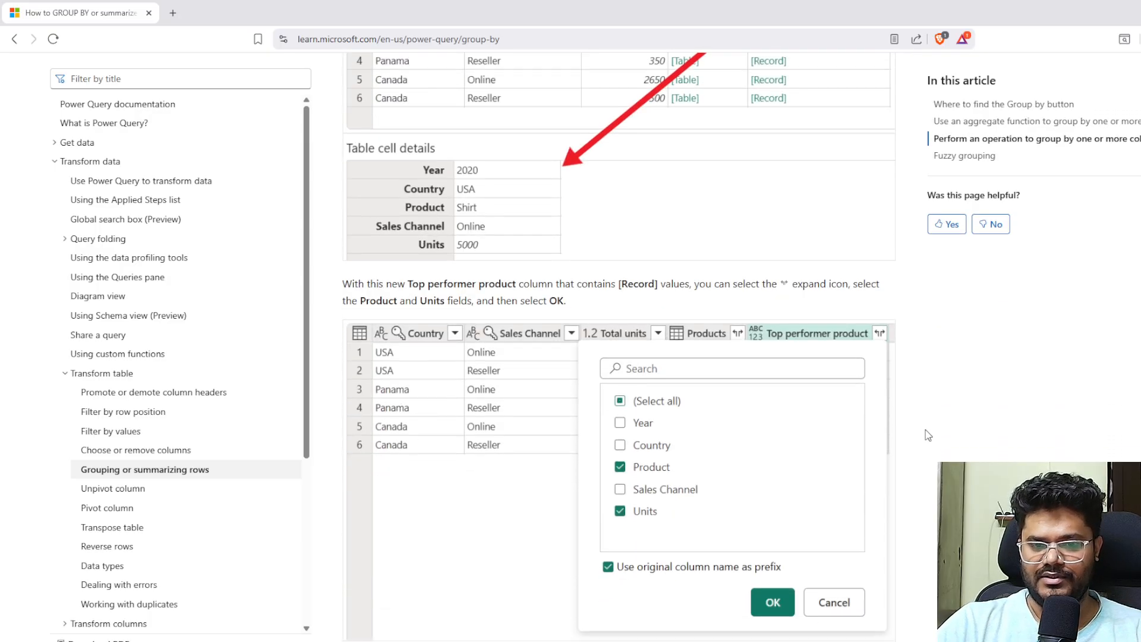
pyautogui.scroll(-9, 928, 435)
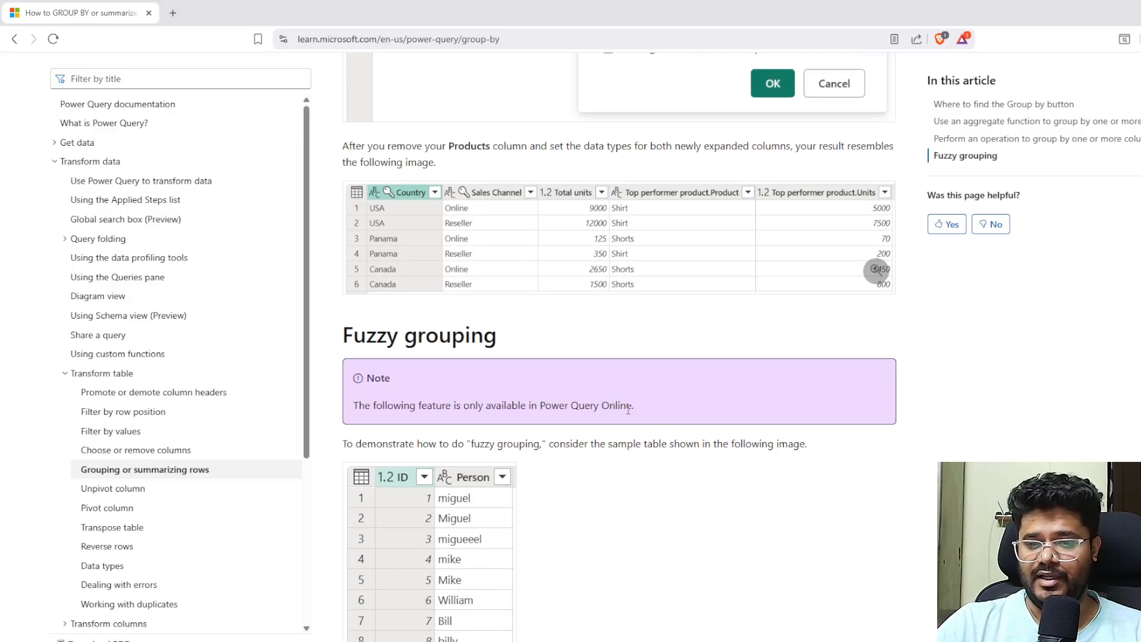
# Read the article's Fuzzy grouping section, including its availability note, fuzzy group options, transformation table and similarity scores
pyautogui.moveTo(631, 406); pyautogui.dragTo(539, 405)
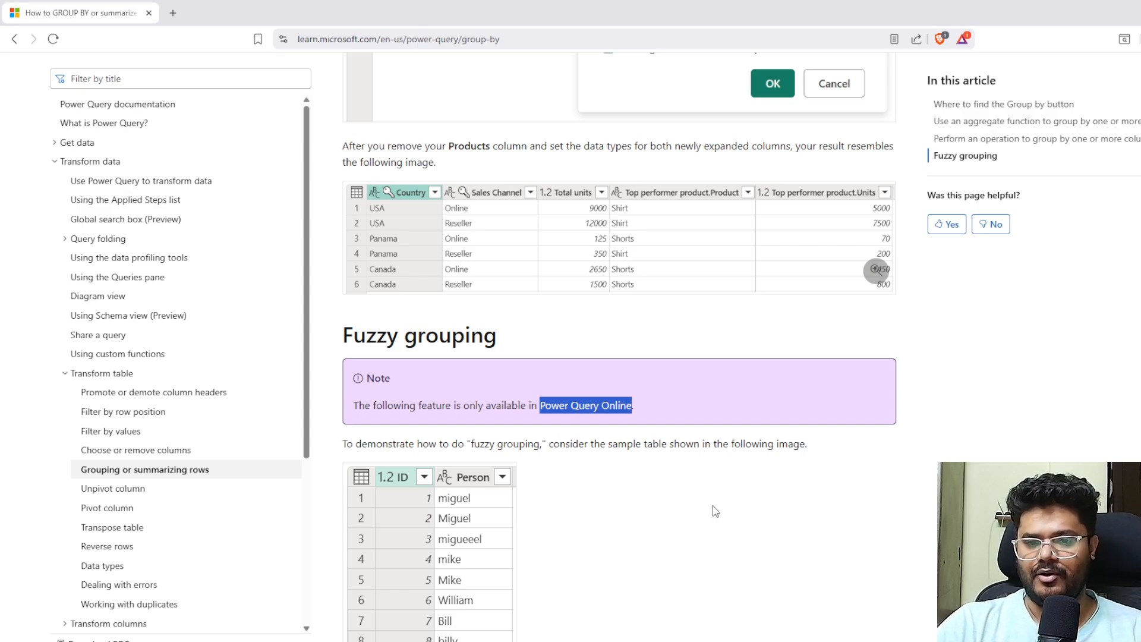
pyautogui.scroll(-12, 716, 511)
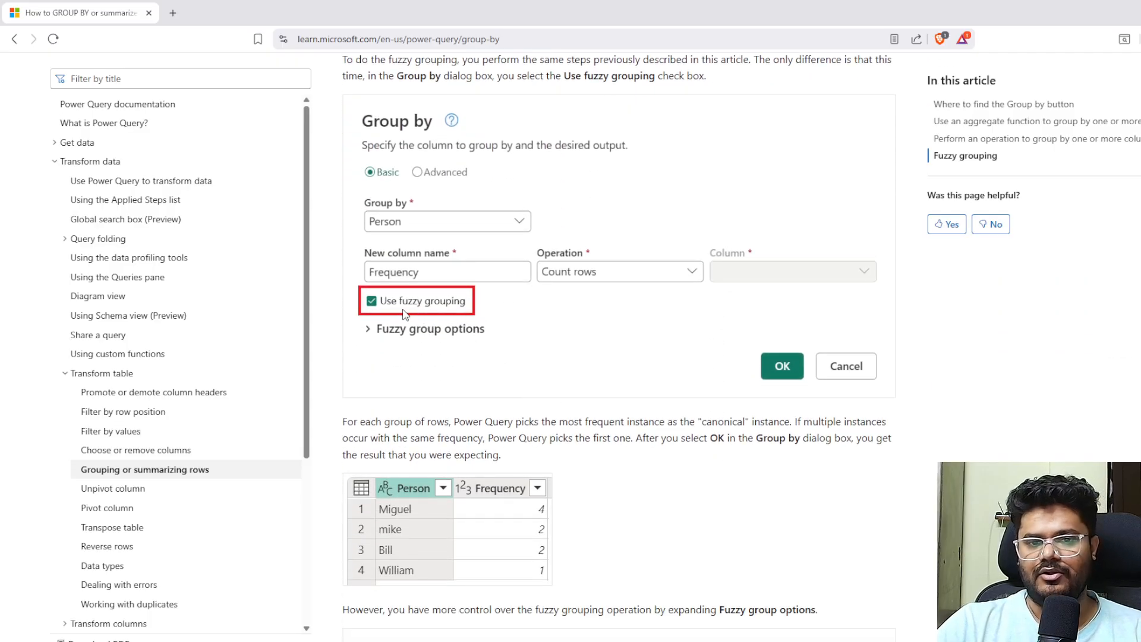
pyautogui.scroll(-4, 545, 395)
pyautogui.scroll(-3, 544, 395)
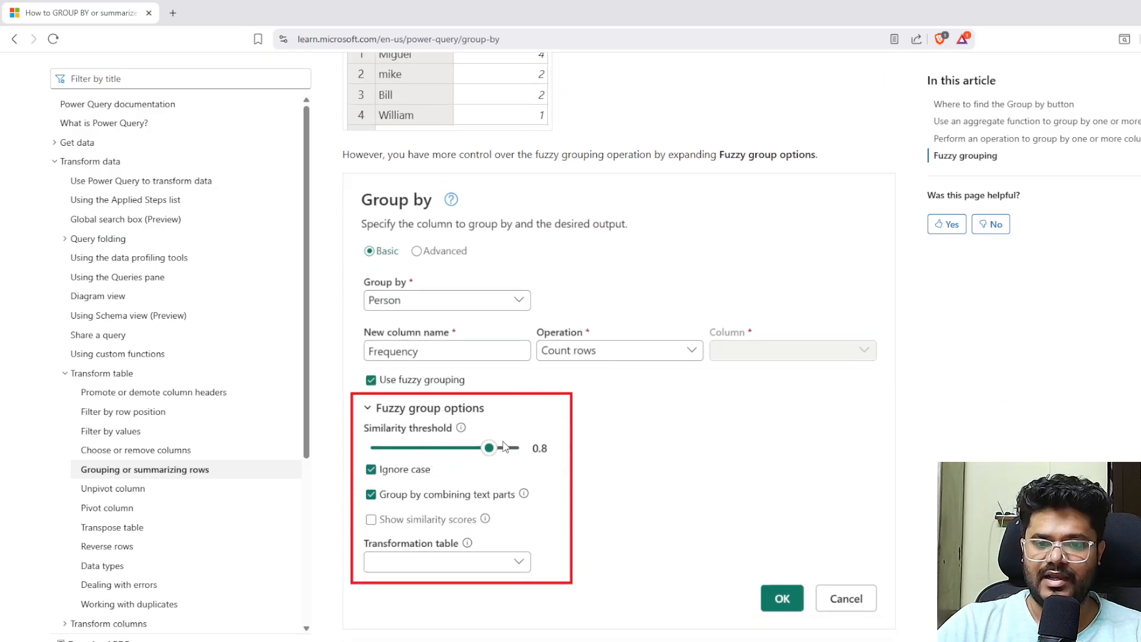
pyautogui.scroll(-6, 565, 452)
pyautogui.scroll(-7, 572, 442)
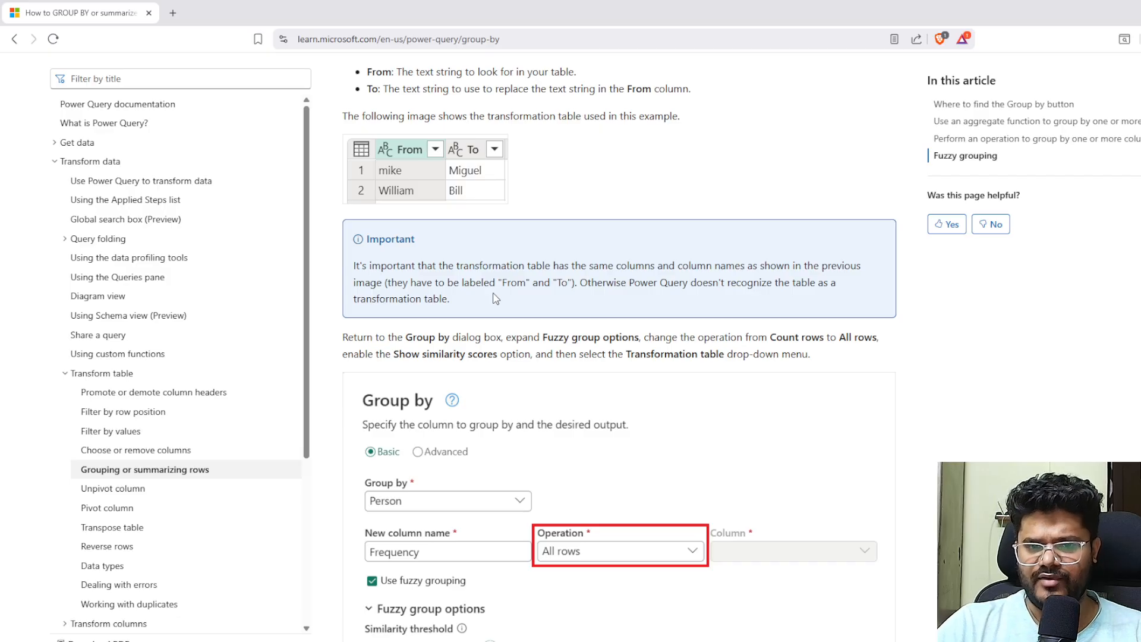
pyautogui.scroll(-10, 588, 374)
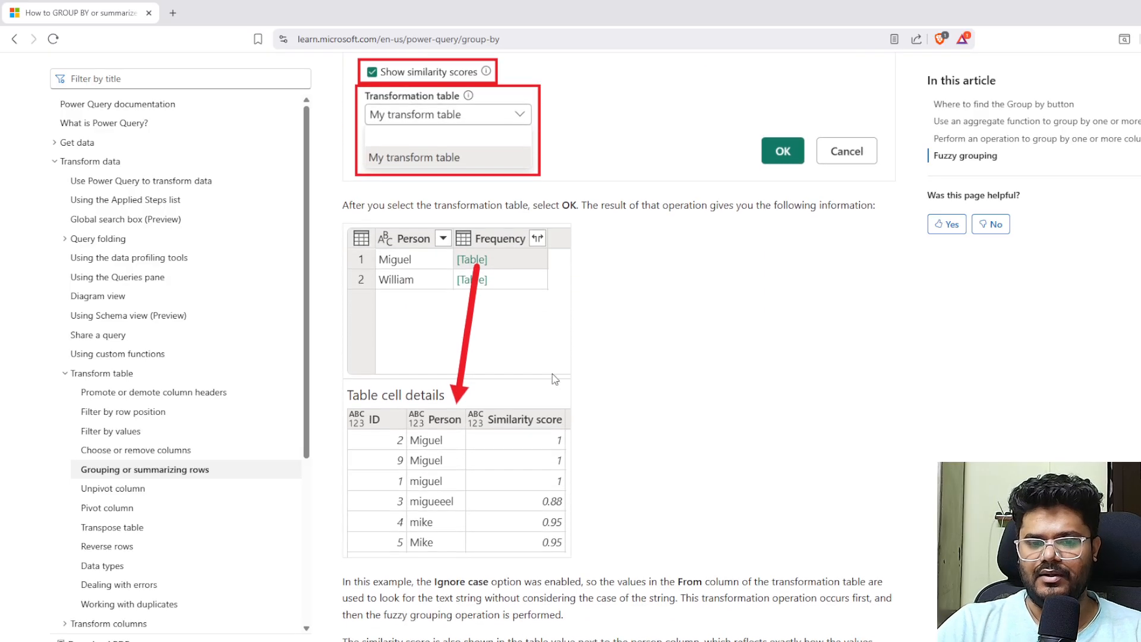
pyautogui.scroll(-1, 589, 375)
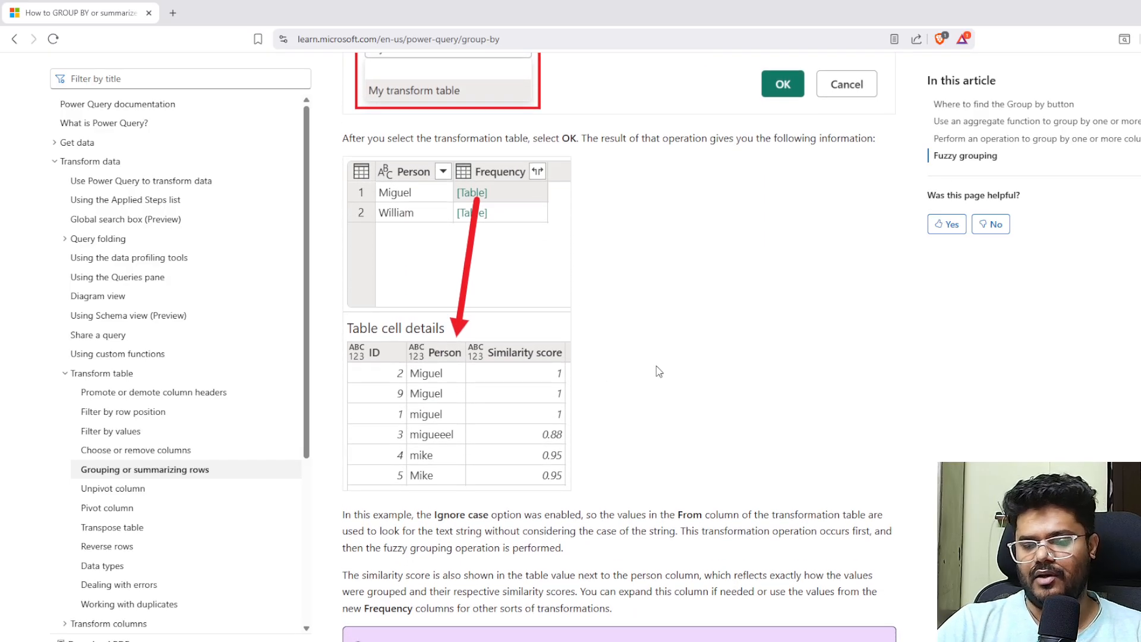
pyautogui.scroll(-4, 658, 371)
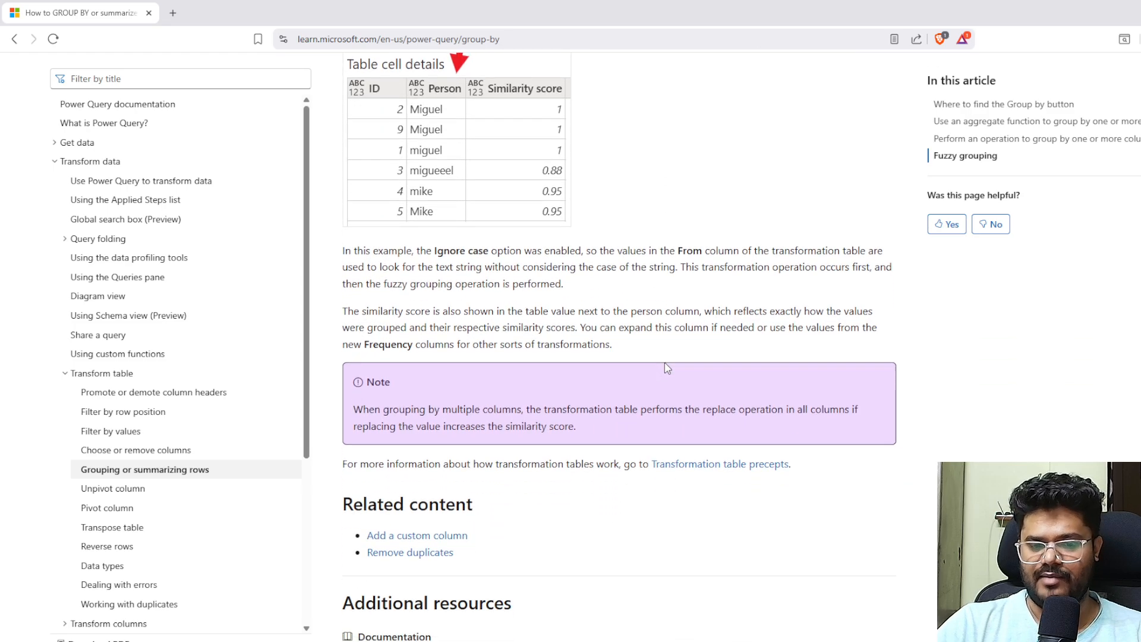
pyautogui.scroll(-2, 663, 370)
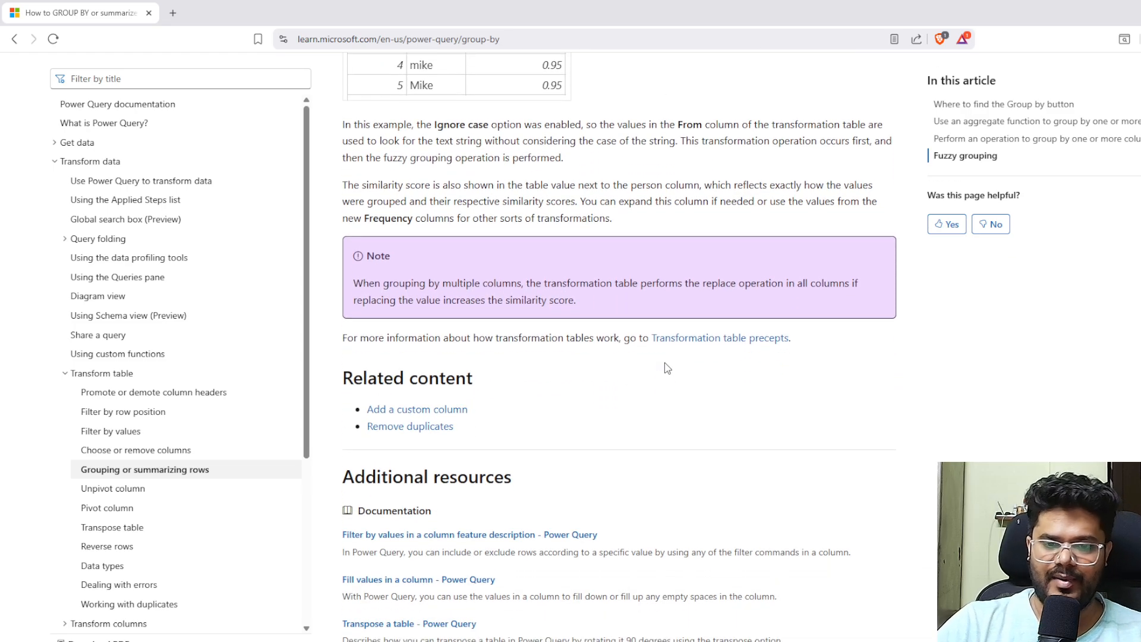
pyautogui.scroll(-1, 668, 368)
pyautogui.scroll(2, 667, 368)
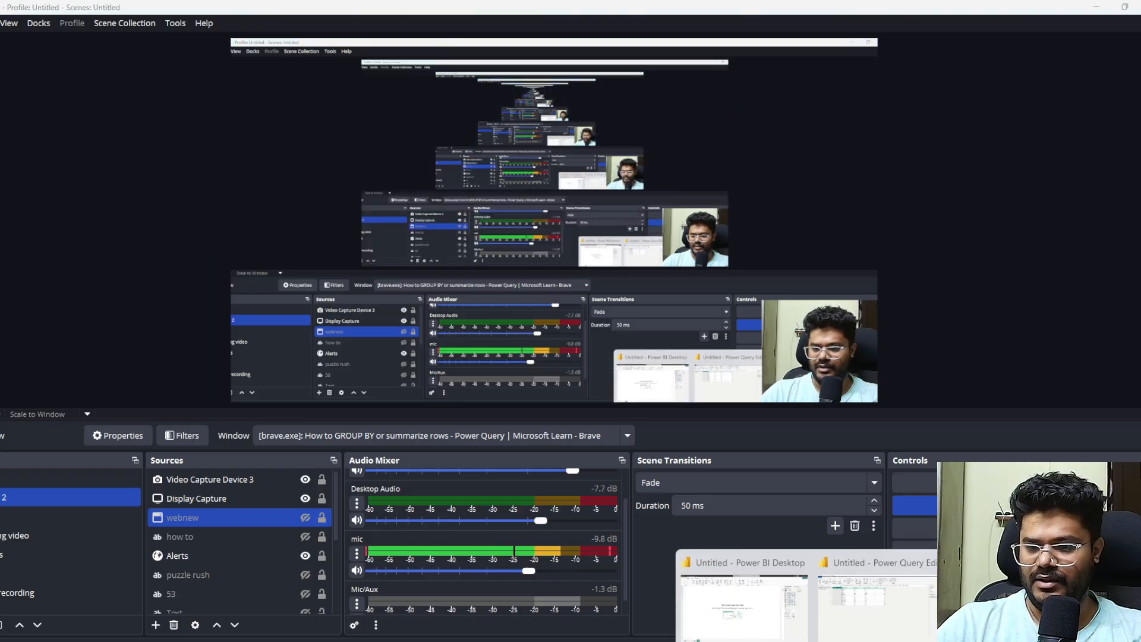
# Switch to the Power Query Editor and look over the Sales table's Year, Country, Product, Sales Channel and Units columns
pyautogui.click(839, 620)
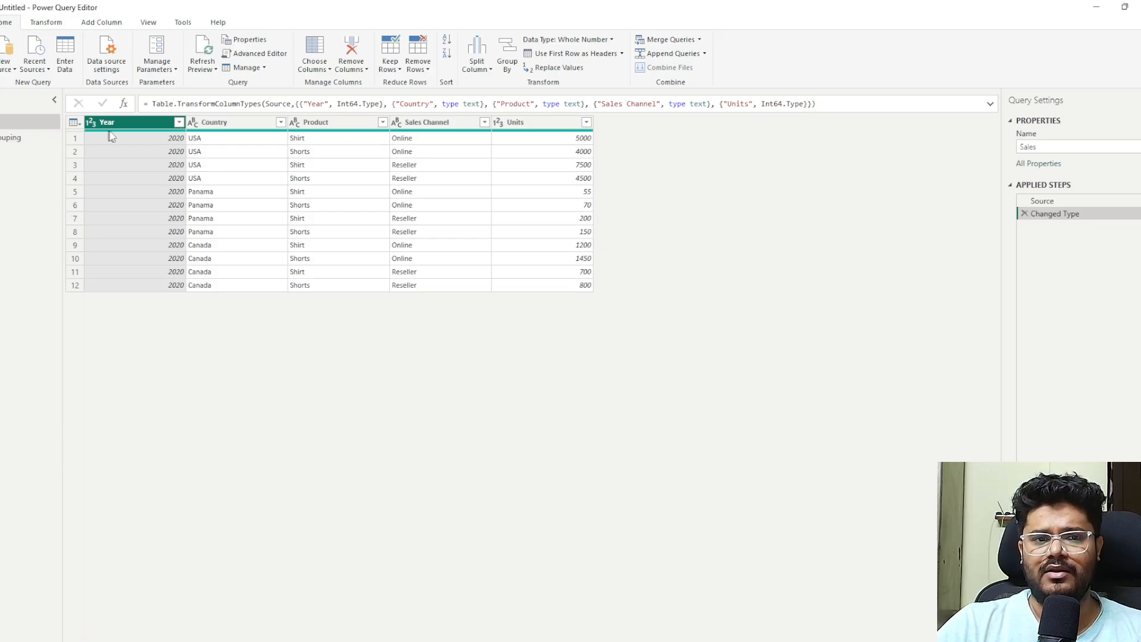
pyautogui.click(219, 122)
pyautogui.click(341, 125)
pyautogui.click(418, 127)
pyautogui.click(538, 125)
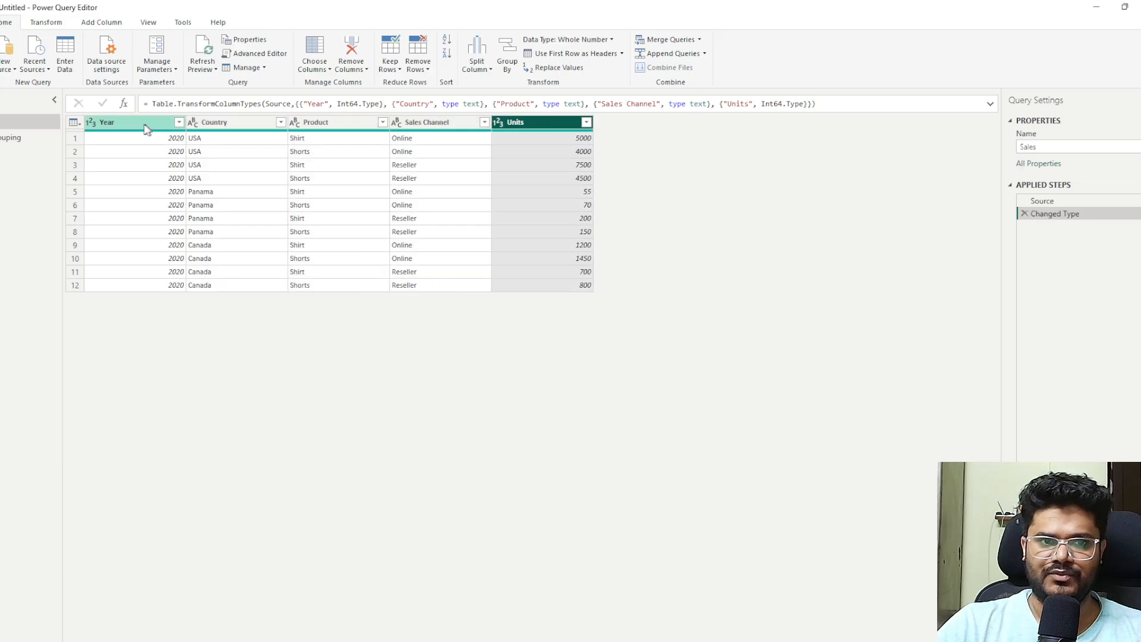
pyautogui.click(145, 126)
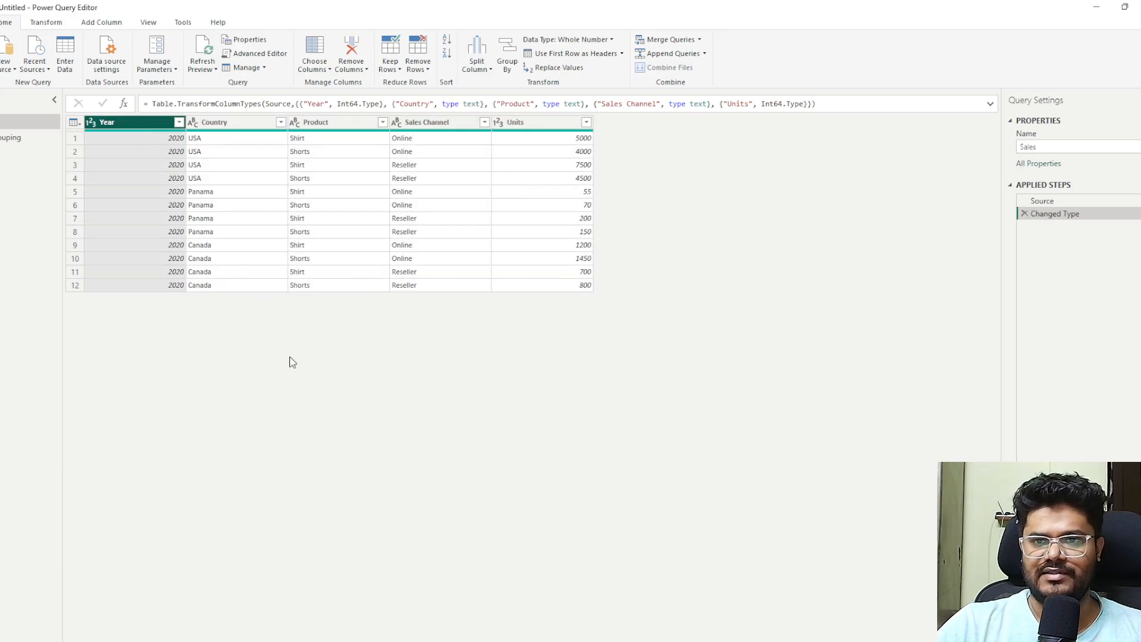
# Start a Group By operation on the Sales query in Advanced mode, moving its dialog clear of the table
pyautogui.click(44, 24)
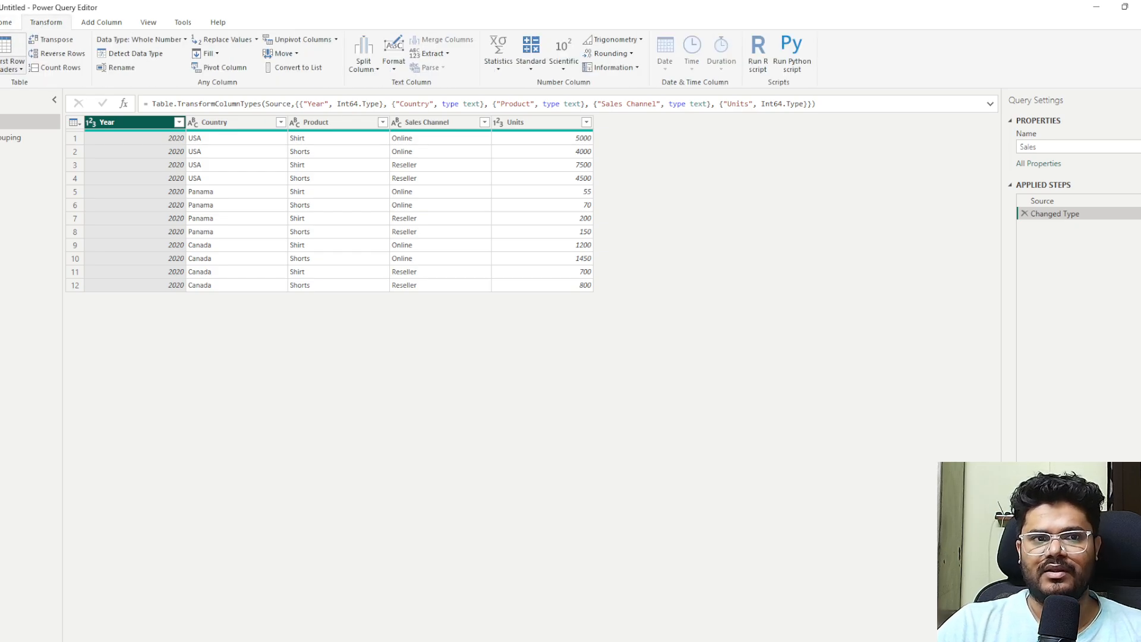
pyautogui.click(0, 52)
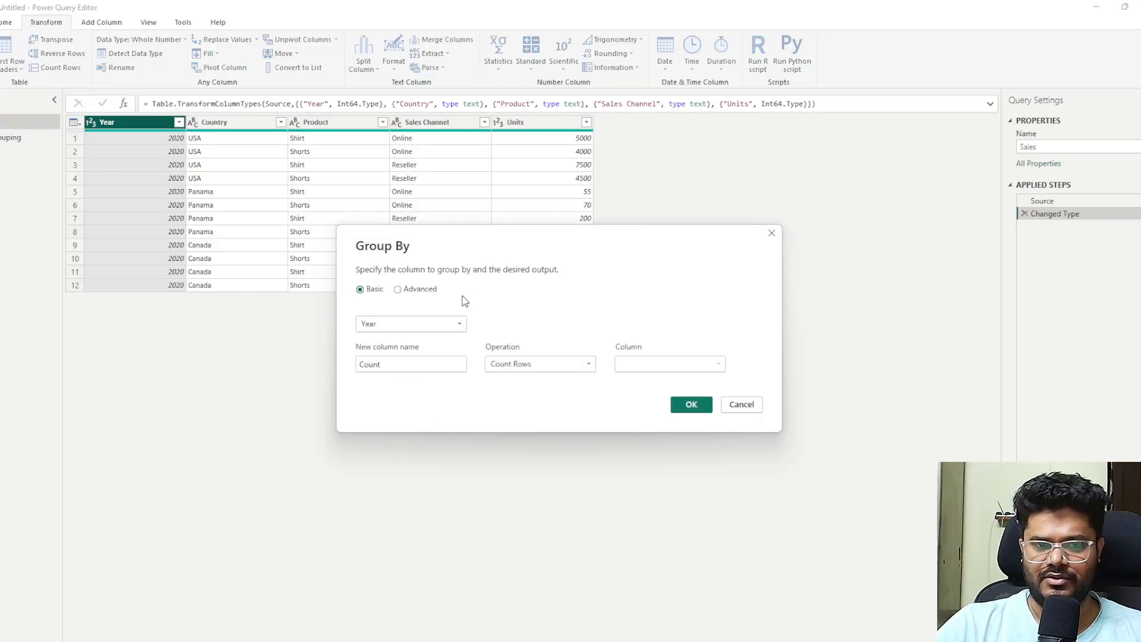
pyautogui.click(421, 290)
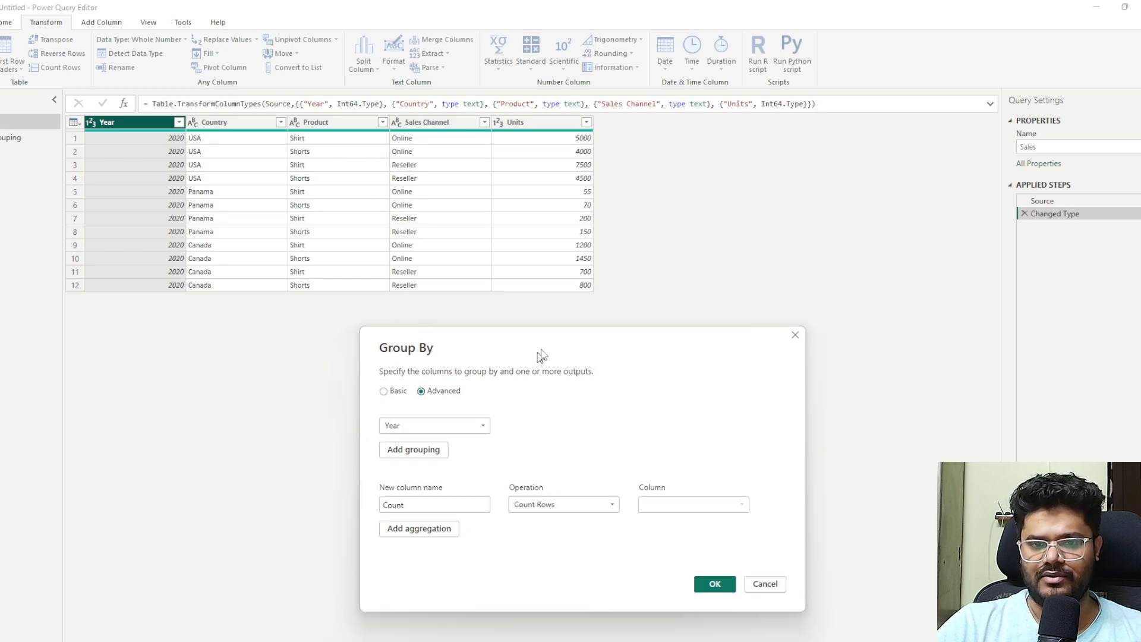
pyautogui.moveTo(530, 360); pyautogui.dragTo(681, 219)
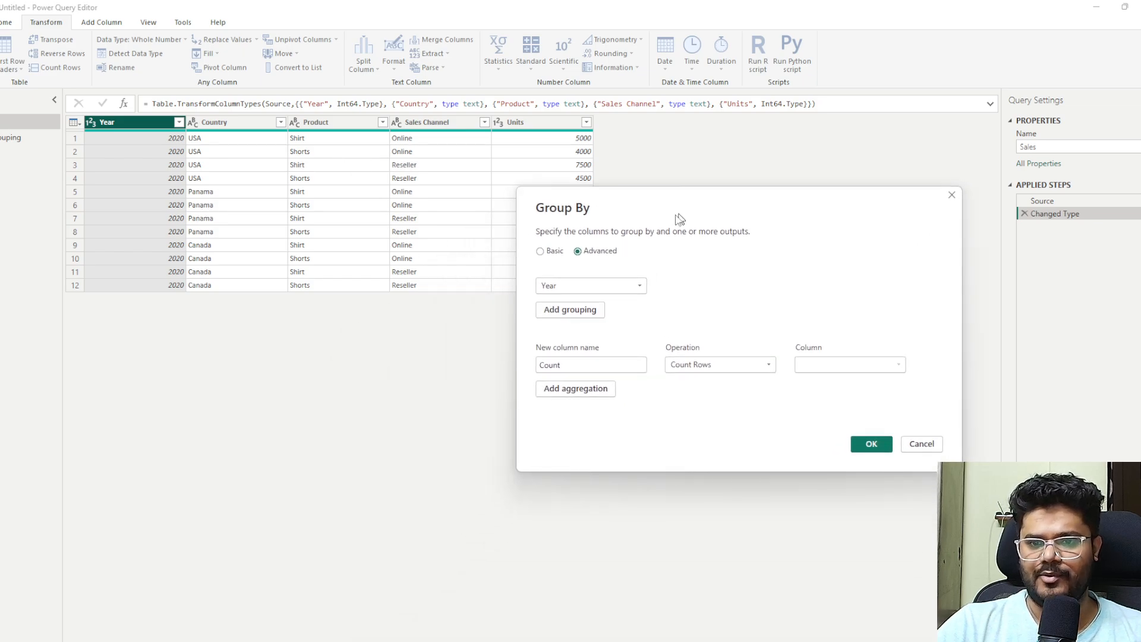
# Set Country as the first grouping column and add Sales Channel as the second
pyautogui.click(566, 292)
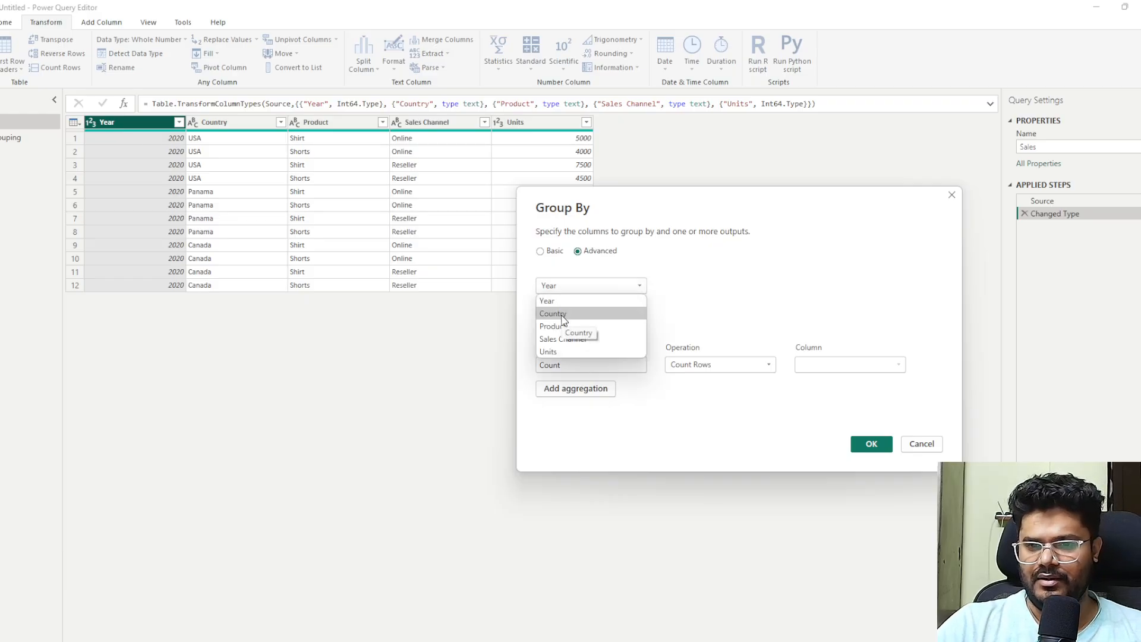
pyautogui.click(563, 319)
pyautogui.click(566, 310)
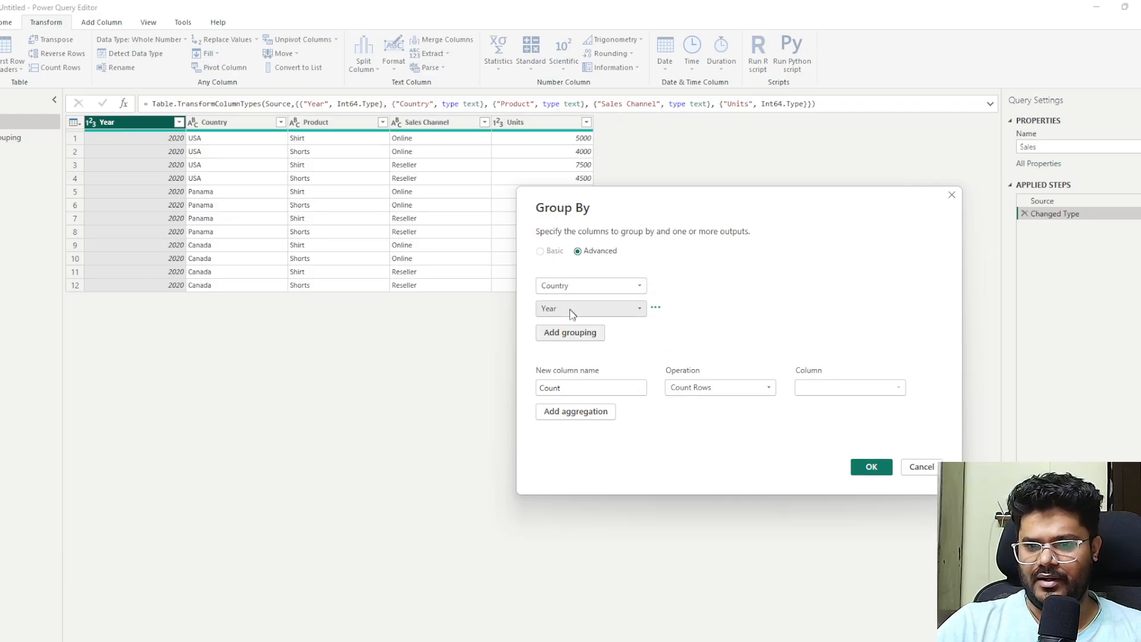
pyautogui.click(566, 308)
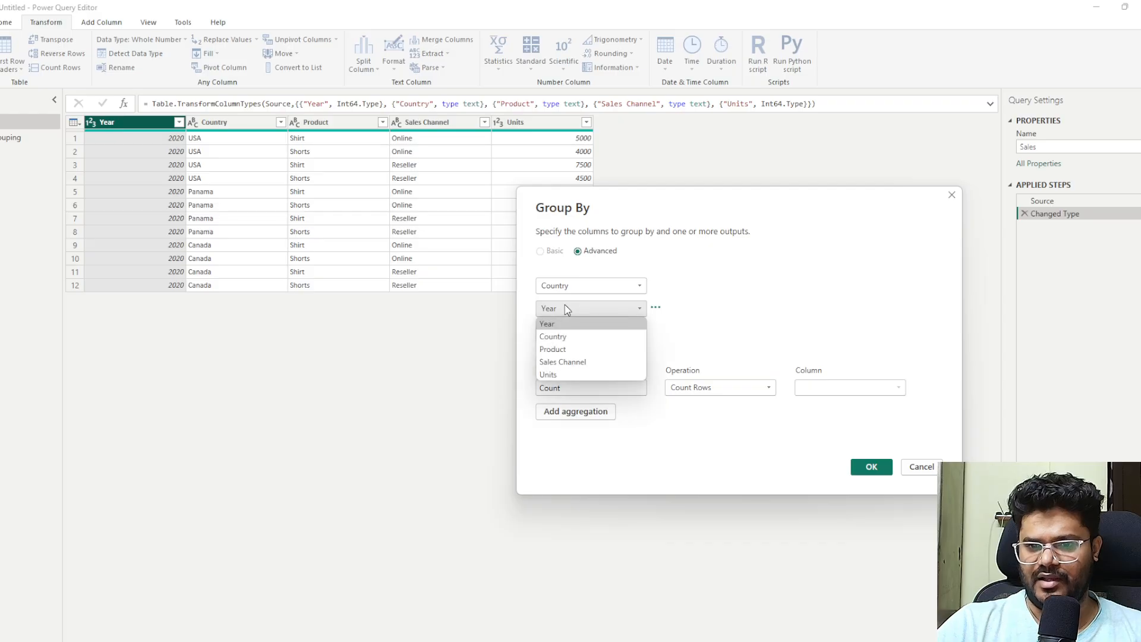
pyautogui.click(565, 362)
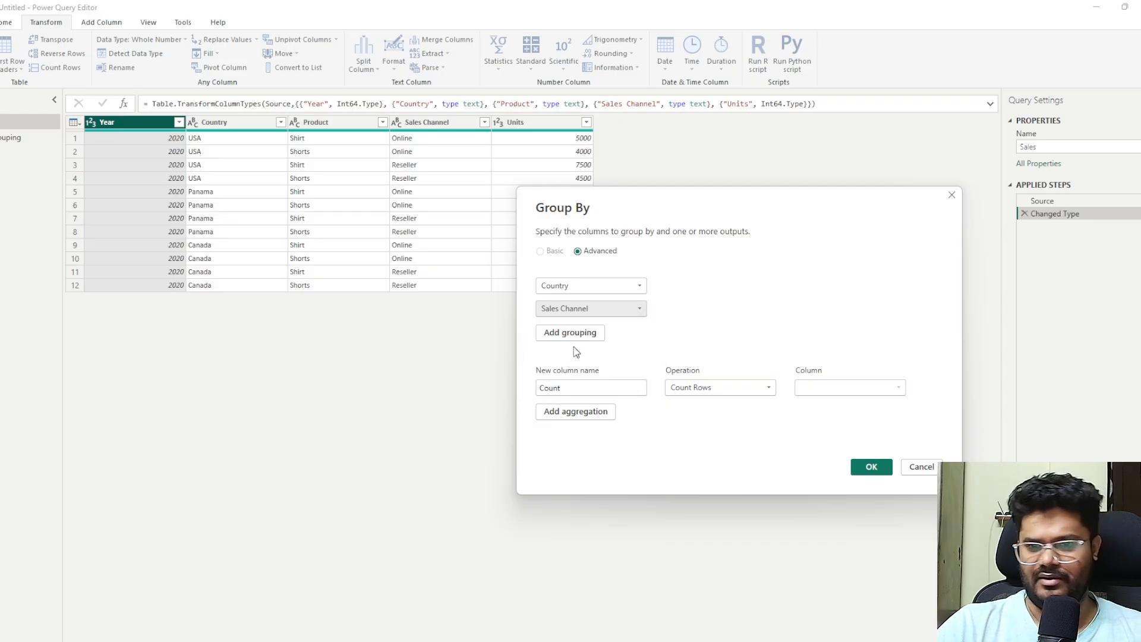
# Name the aggregated column Total Units, make it the Sum of the Units column, and apply the grouping
pyautogui.moveTo(571, 386); pyautogui.dragTo(519, 383)
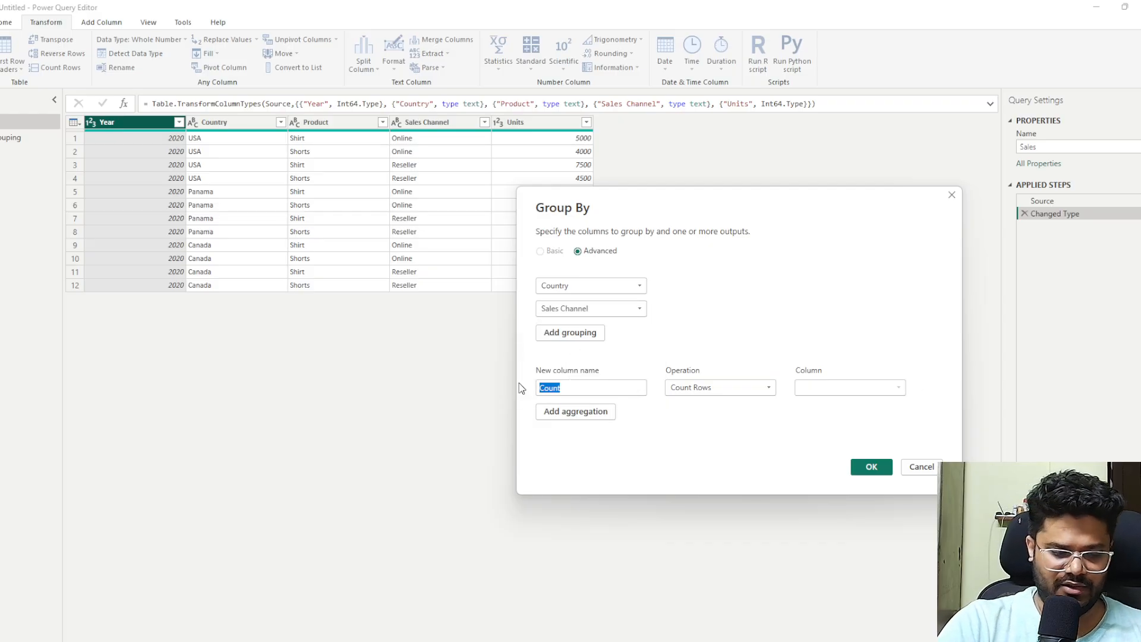
pyautogui.write('Total un')
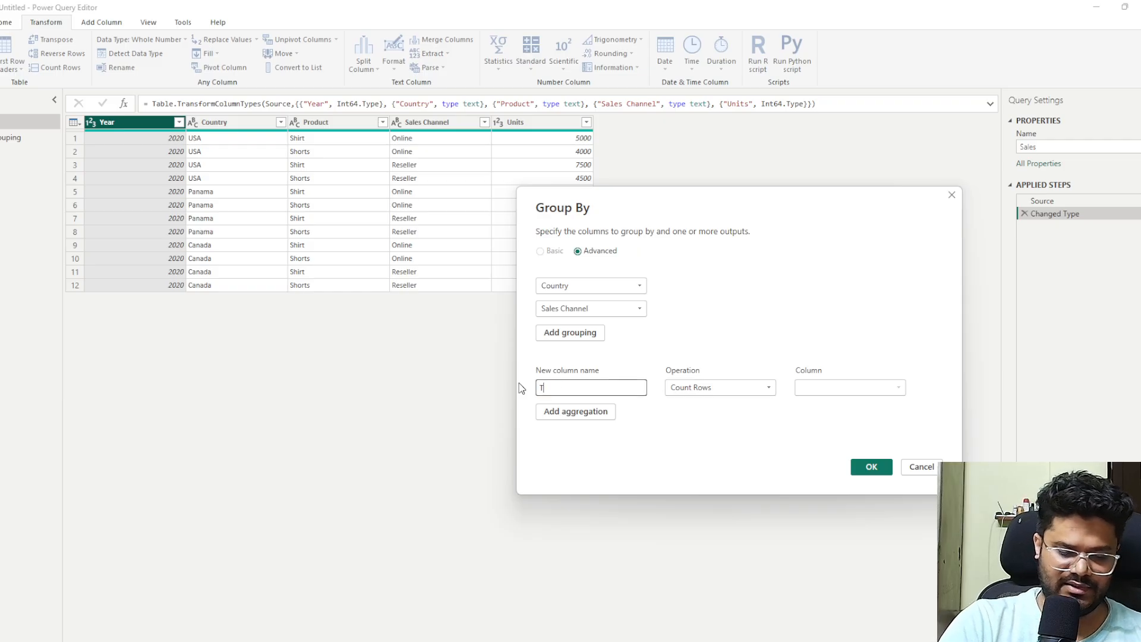
pyautogui.press('BackSpace')
pyautogui.press('BackSpace')
pyautogui.write('Units')
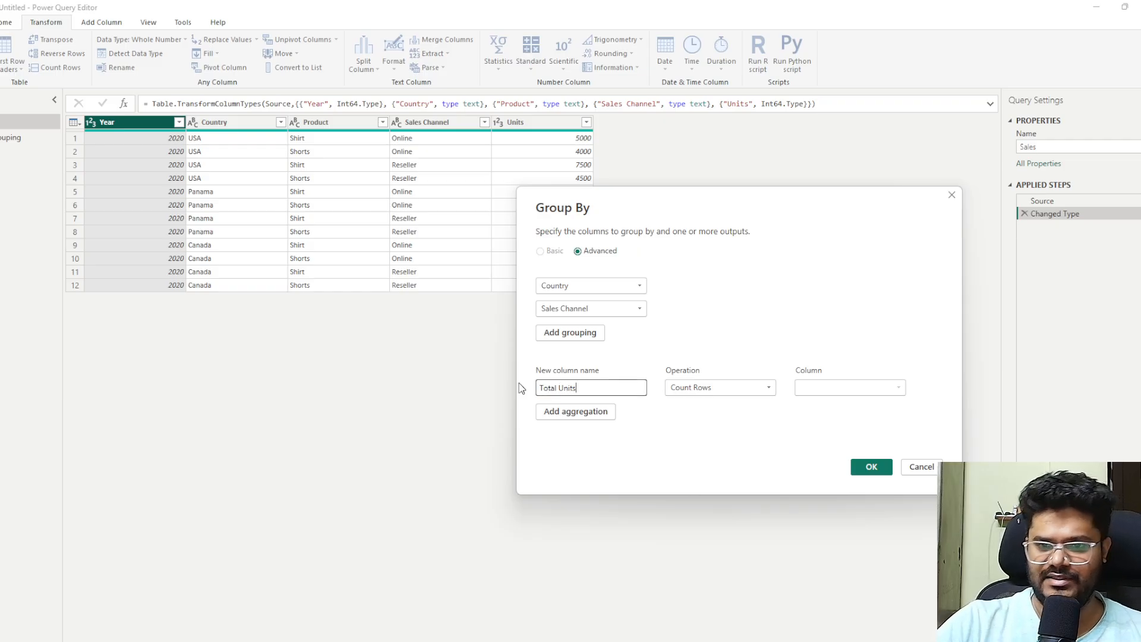
pyautogui.click(725, 391)
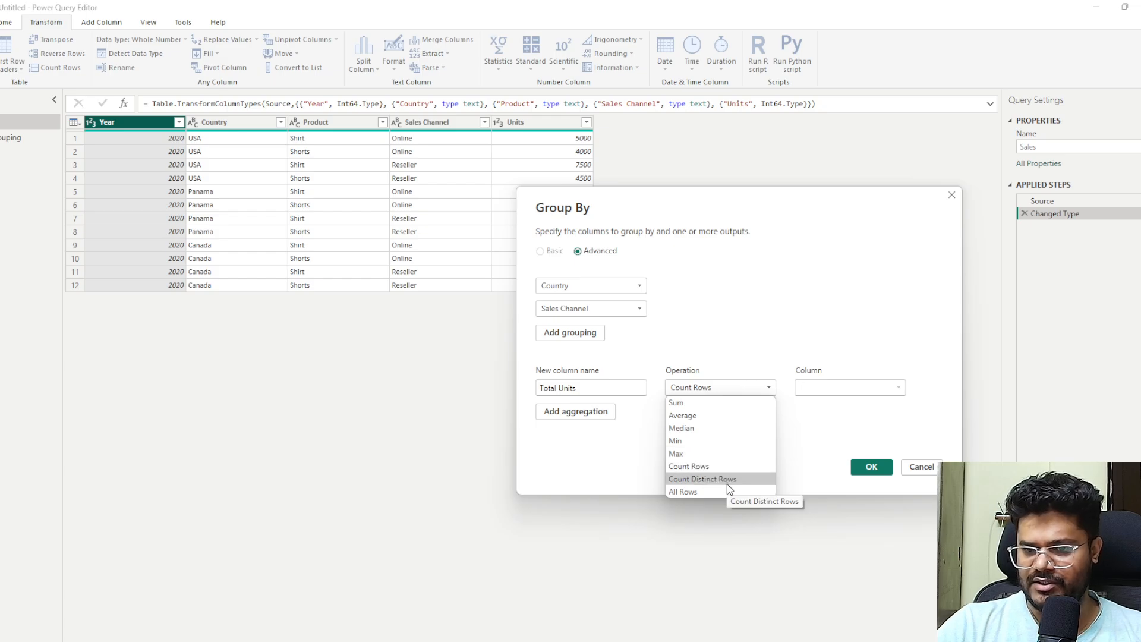
pyautogui.click(716, 404)
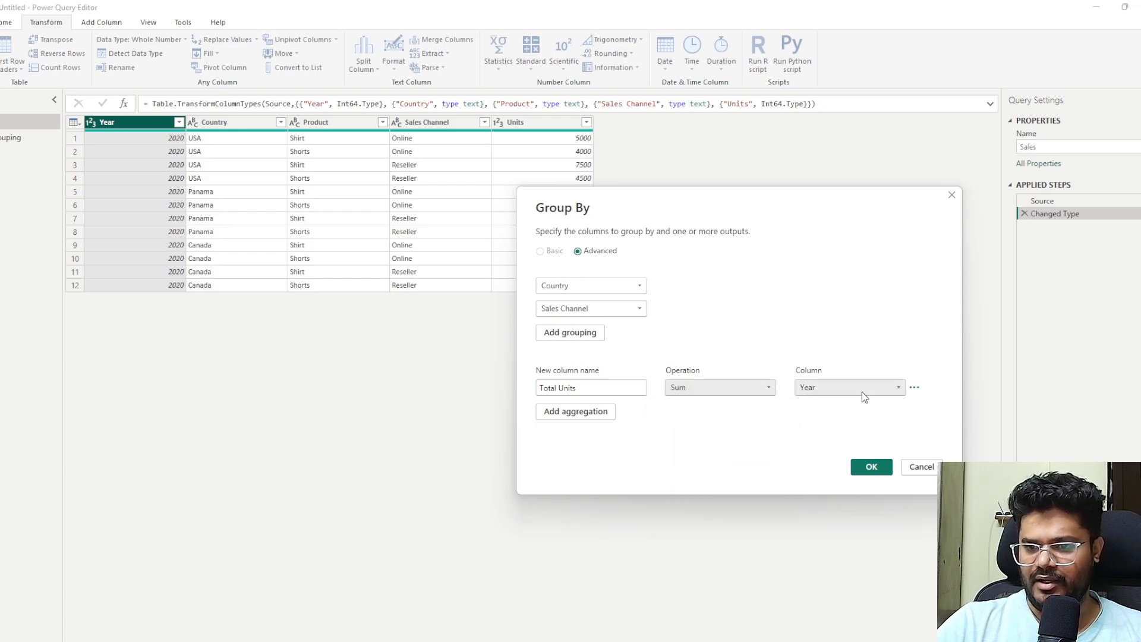
pyautogui.click(861, 391)
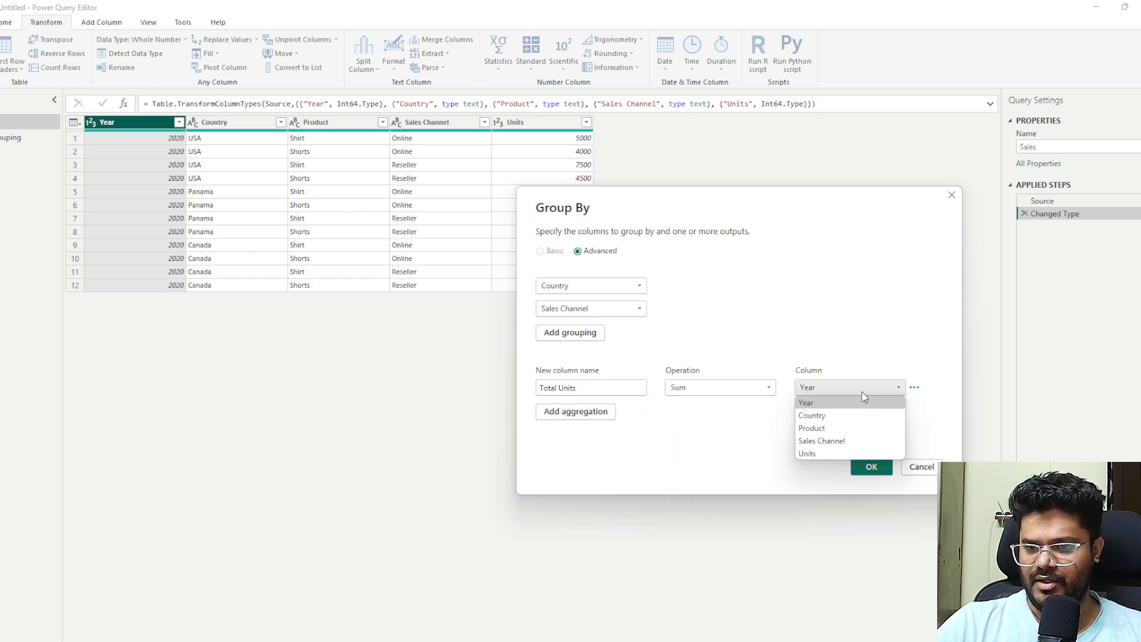
pyautogui.click(817, 454)
pyautogui.click(871, 467)
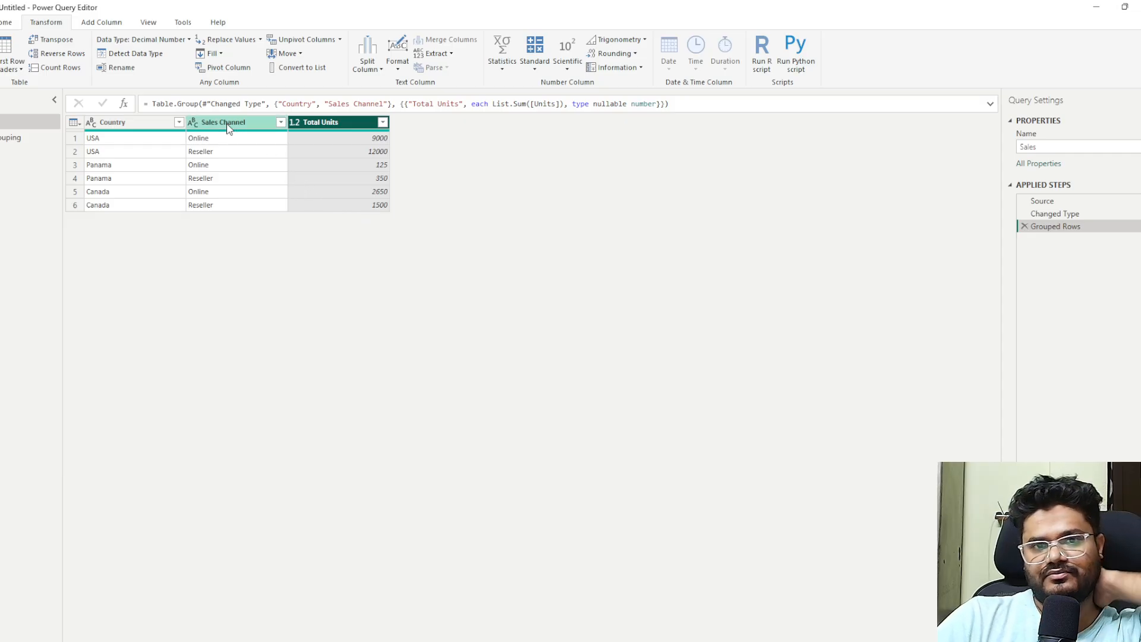
# Examine the grouped result's Country and Sales Channel columns and the Table.Group formula behind it
pyautogui.click(141, 123)
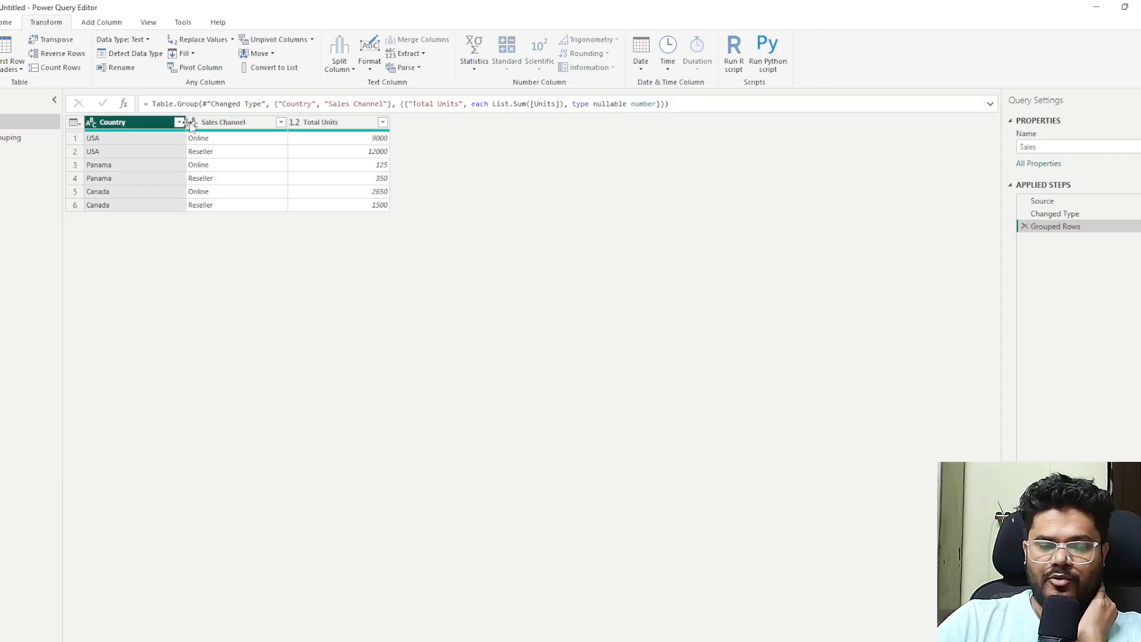
pyautogui.click(220, 126)
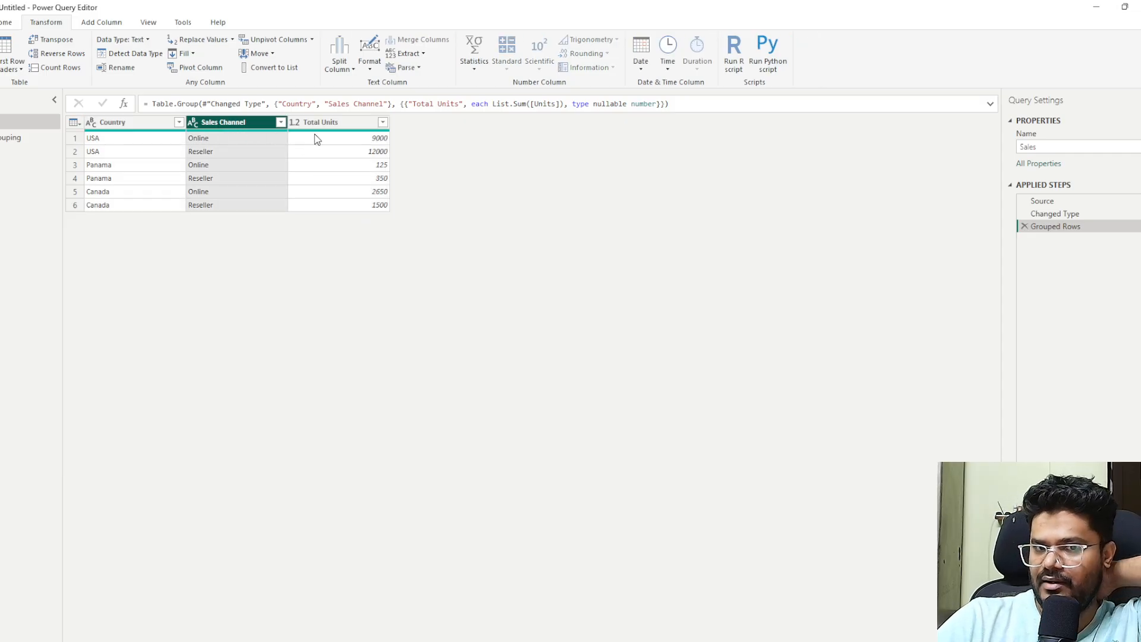
pyautogui.click(307, 104)
pyautogui.click(370, 104)
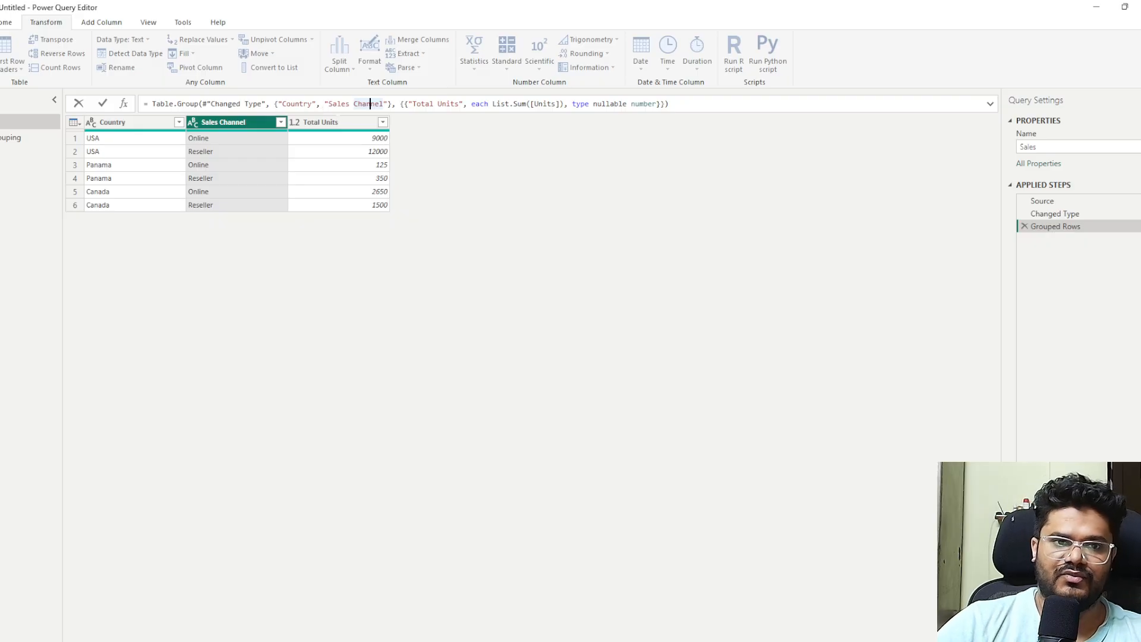
pyautogui.click(320, 125)
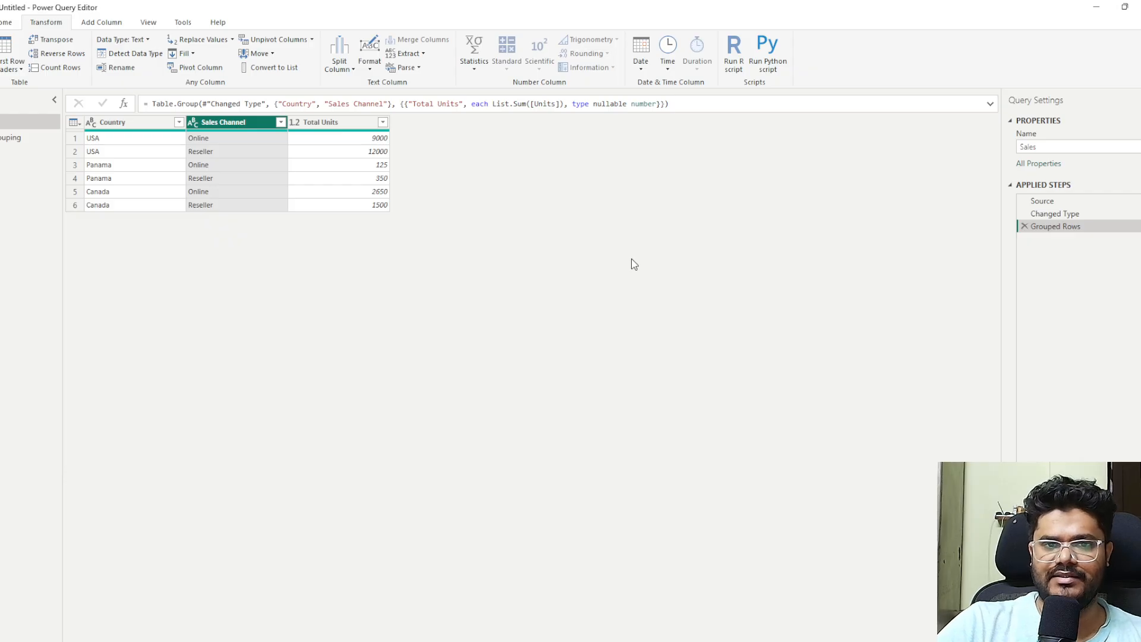
# Delete the Grouped Rows step from the Sales query and start a new Group By operation in Advanced mode
pyautogui.click(1024, 227)
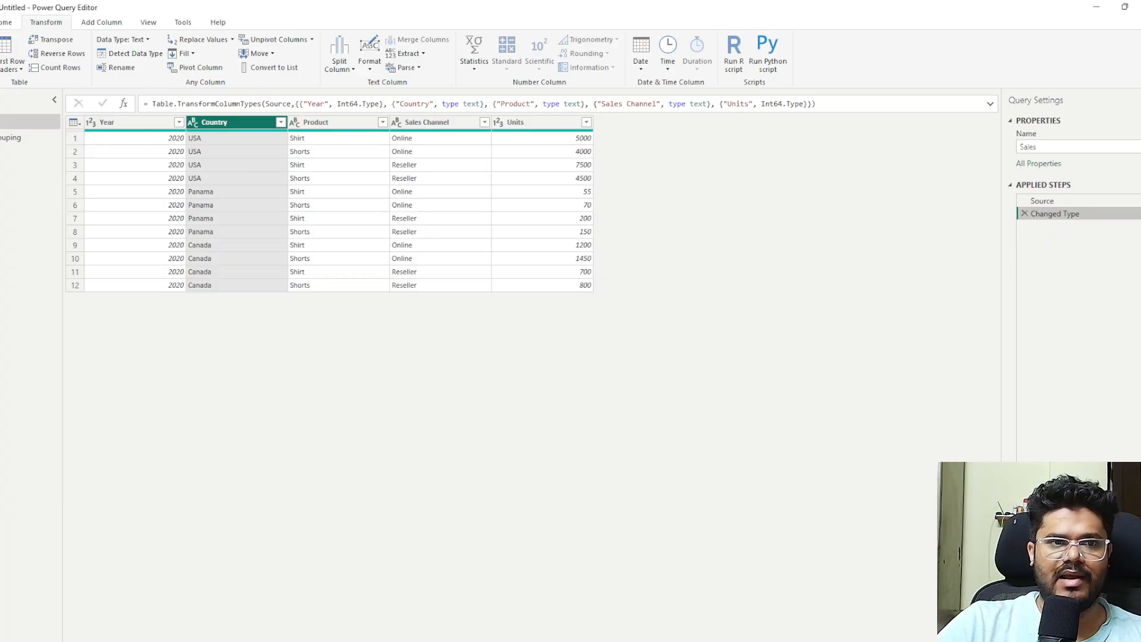
pyautogui.click(0, 54)
pyautogui.click(396, 293)
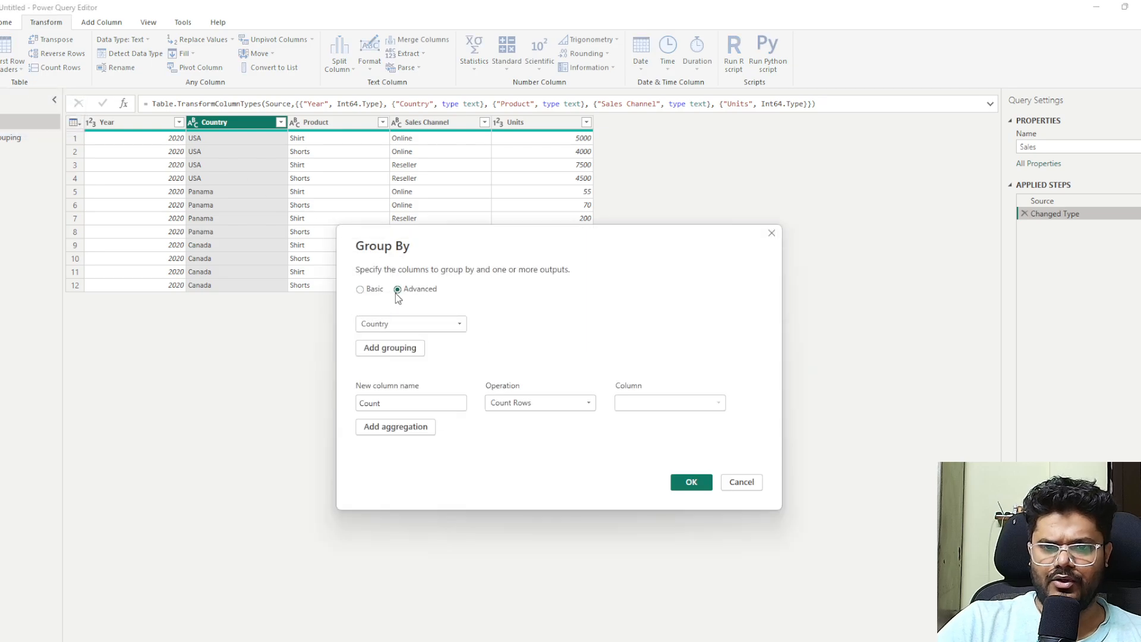
# Group by Country and add Sales Channel as the second grouping column
pyautogui.click(392, 327)
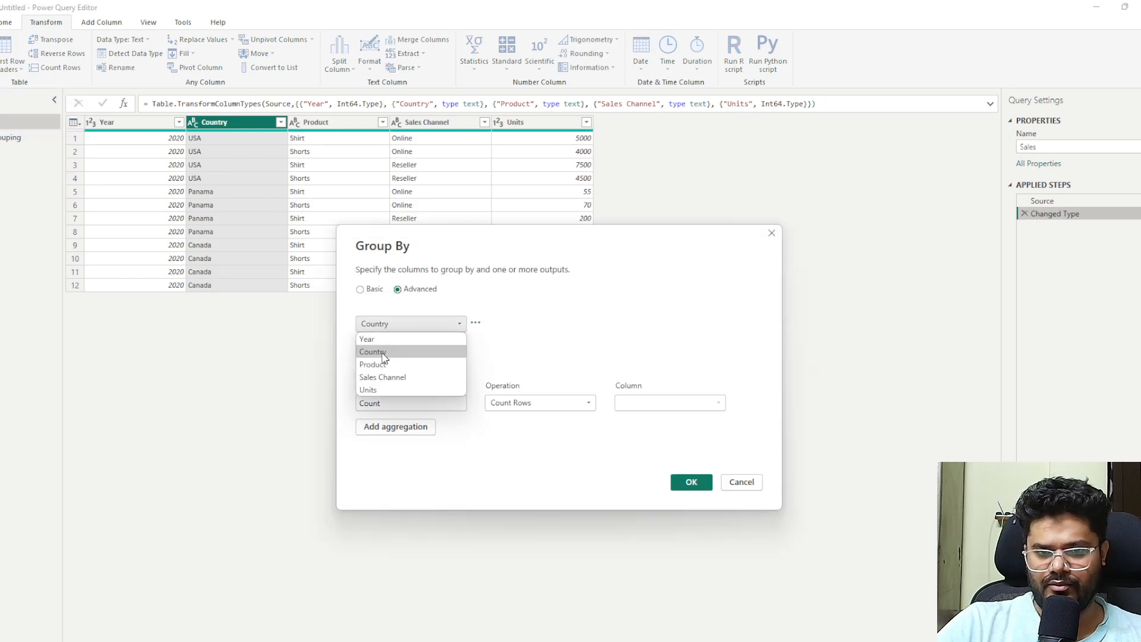
pyautogui.click(382, 353)
pyautogui.click(391, 349)
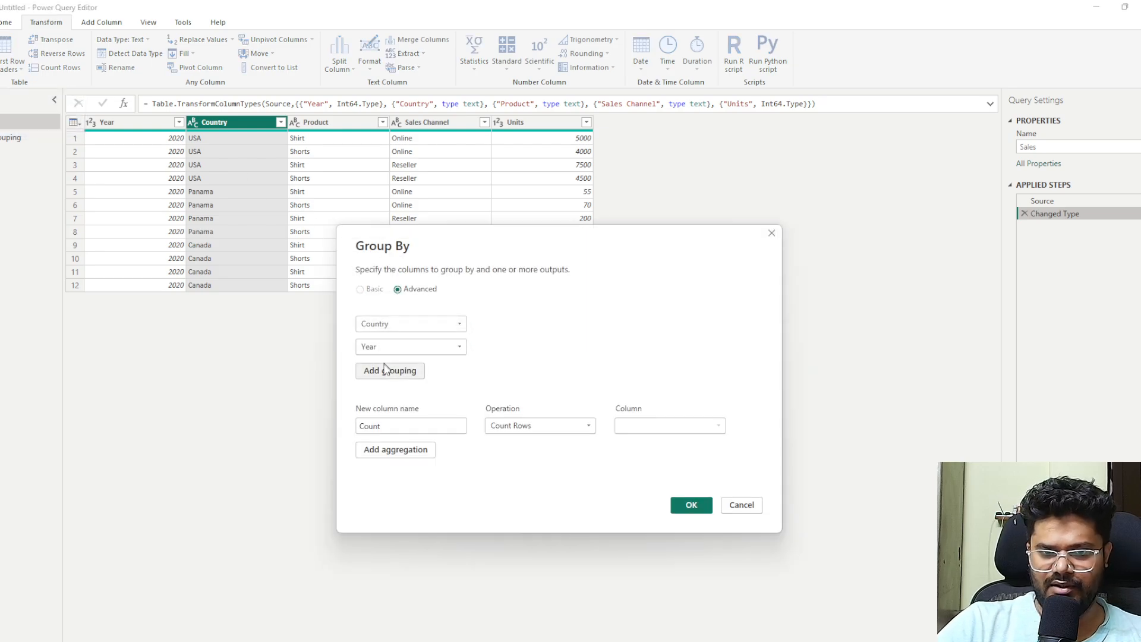
pyautogui.click(392, 346)
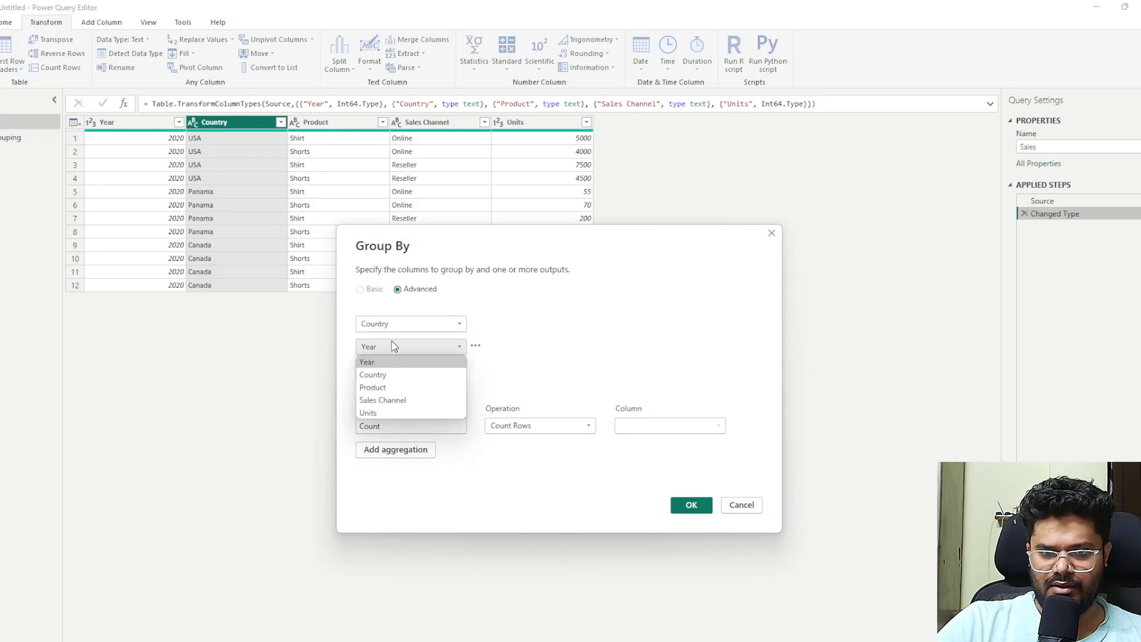
pyautogui.click(386, 400)
# Define the first aggregation as Total Units, using the Sum operation on the Units column
pyautogui.doubleClick(391, 423)
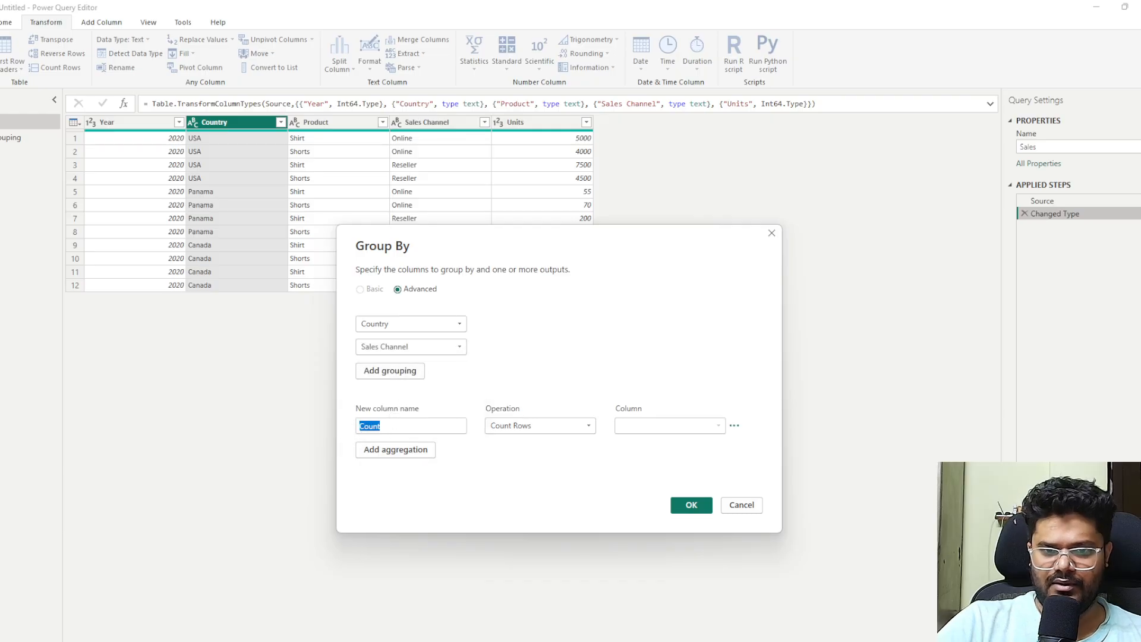
pyautogui.write('Total UNi')
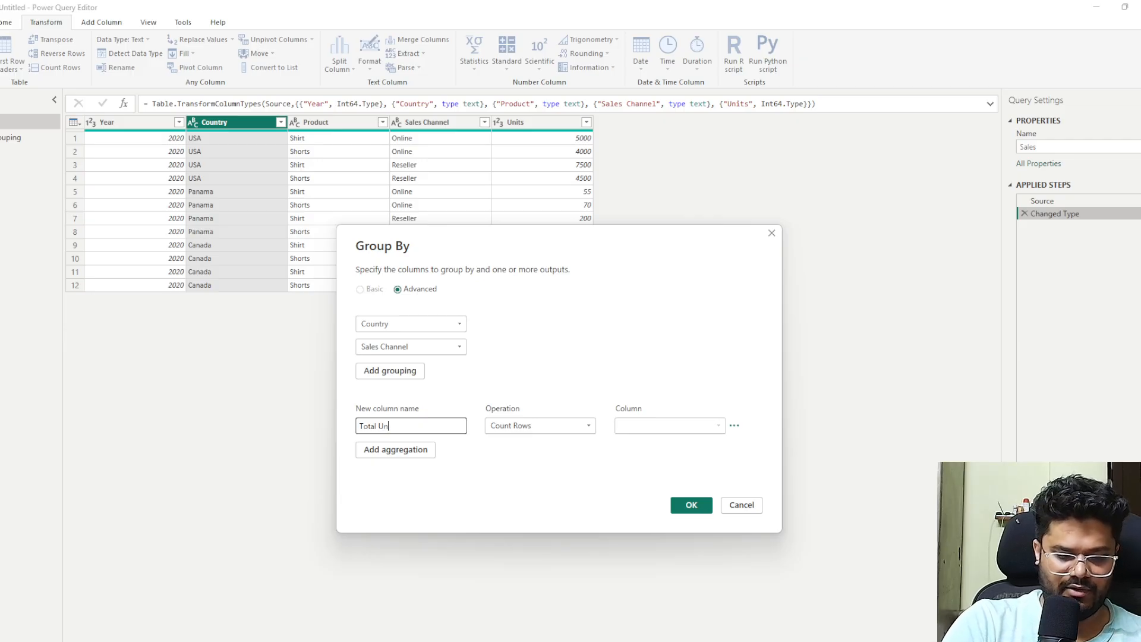
pyautogui.click(561, 425)
pyautogui.click(530, 440)
pyautogui.click(630, 426)
pyautogui.click(629, 492)
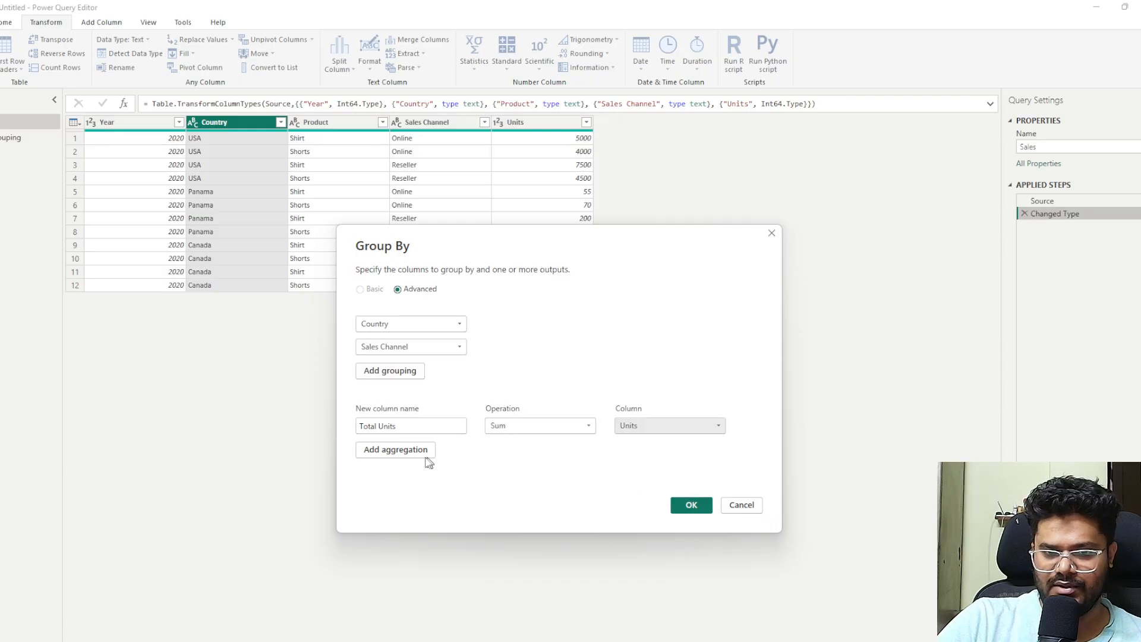
# Add a second aggregation named Products that uses the All Rows operation
pyautogui.click(428, 455)
pyautogui.write('Prodcu')
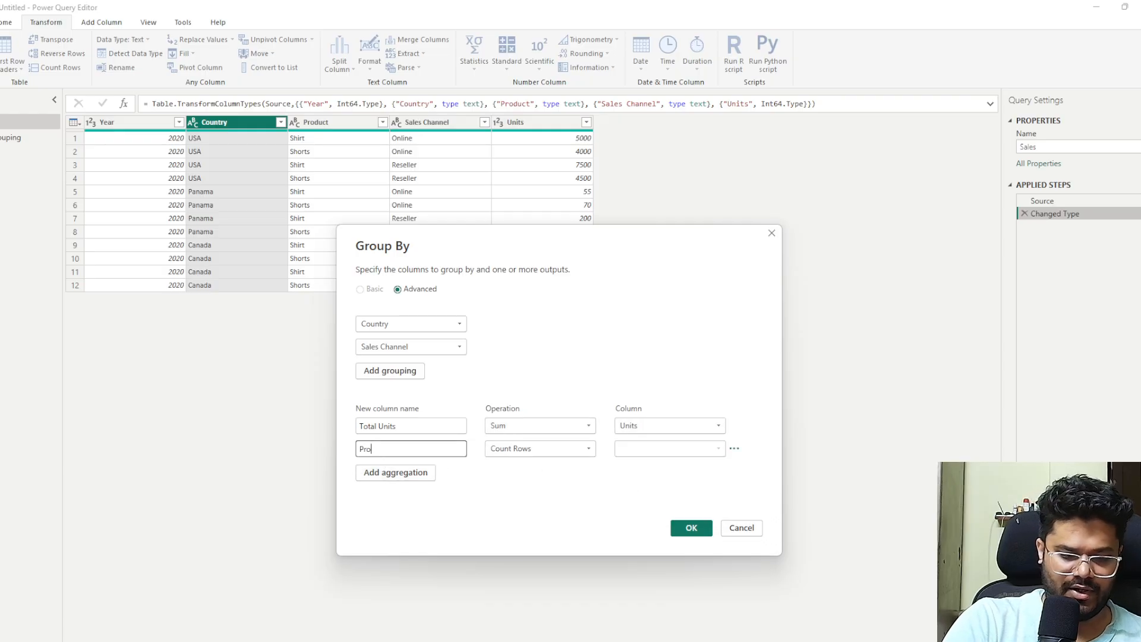
pyautogui.press('BackSpace')
pyautogui.press('BackSpace')
pyautogui.write('ucts')
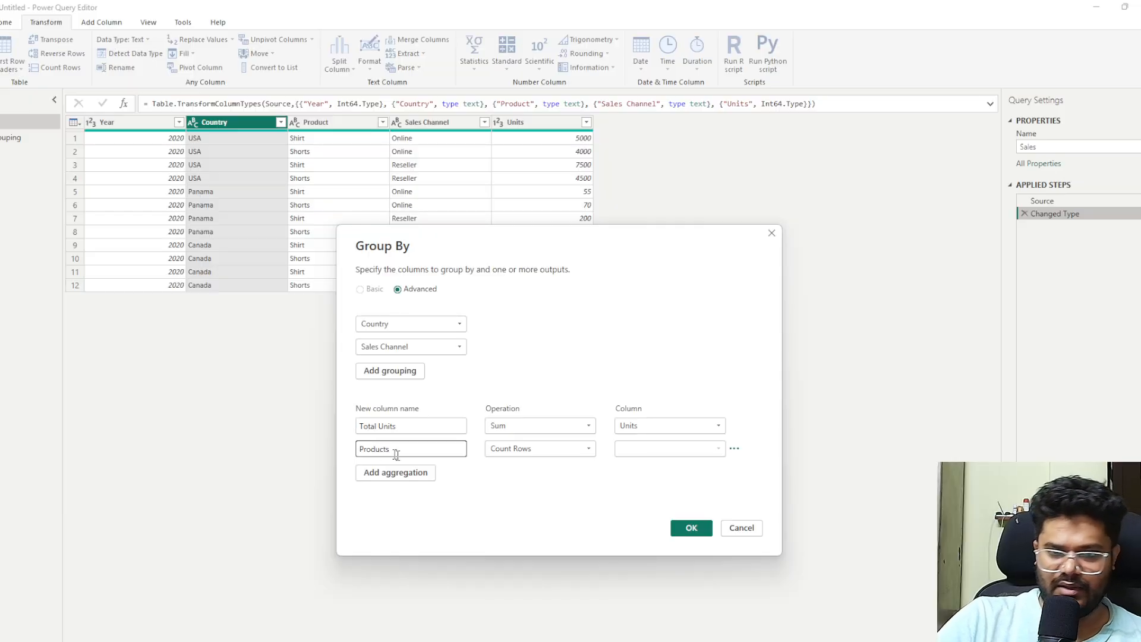
pyautogui.click(517, 450)
pyautogui.click(507, 555)
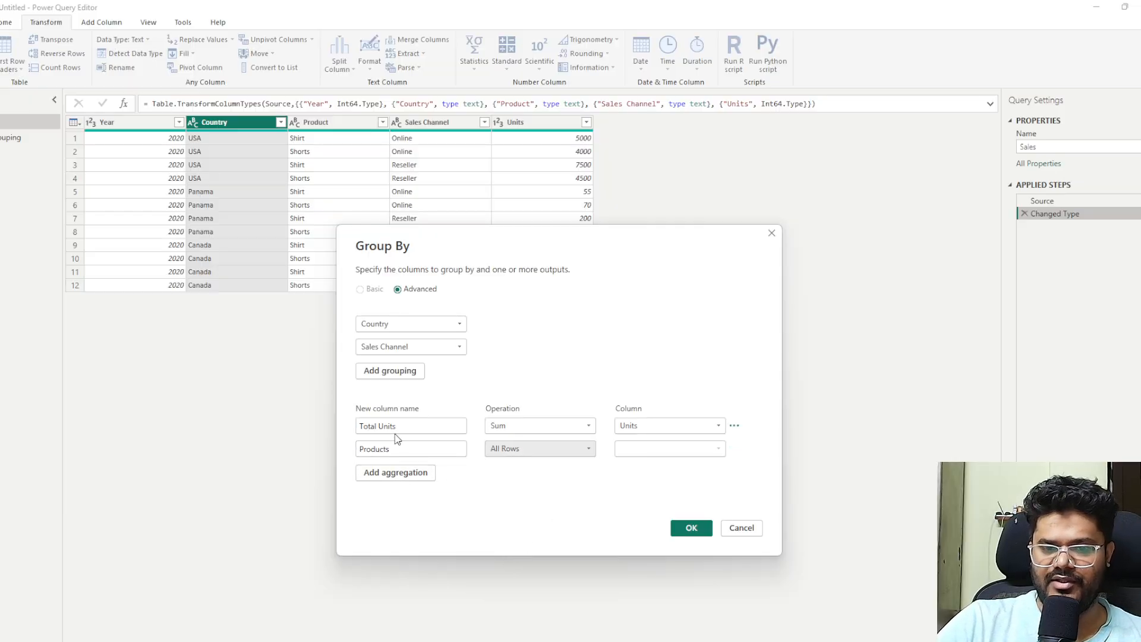
# Apply the grouping and preview the nested Products table of the USA Online row
pyautogui.click(690, 527)
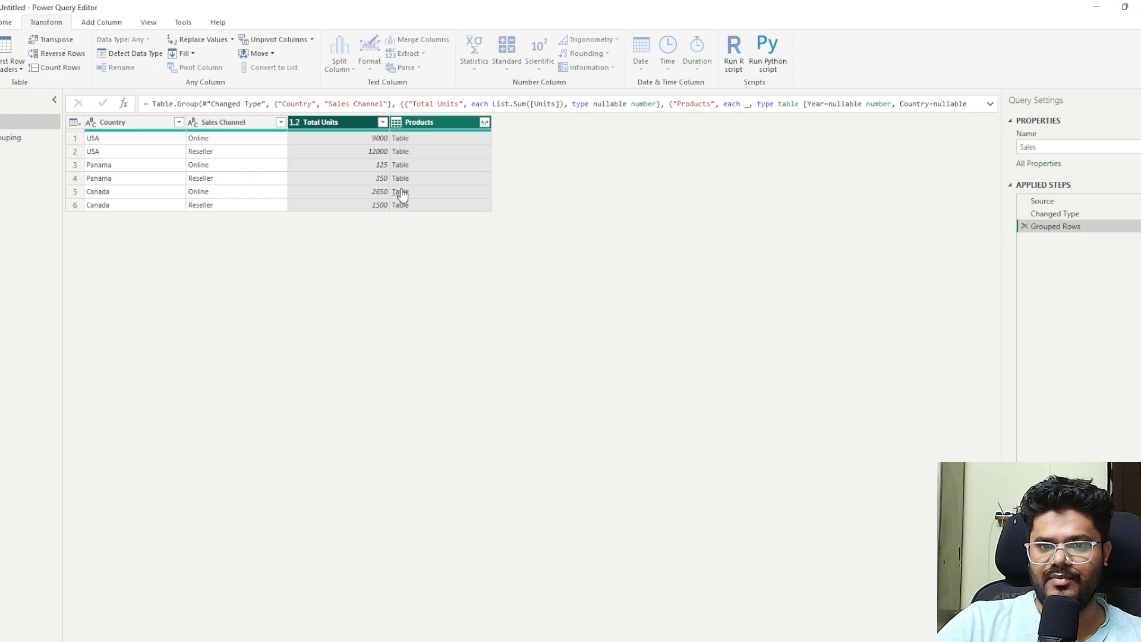
pyautogui.click(428, 141)
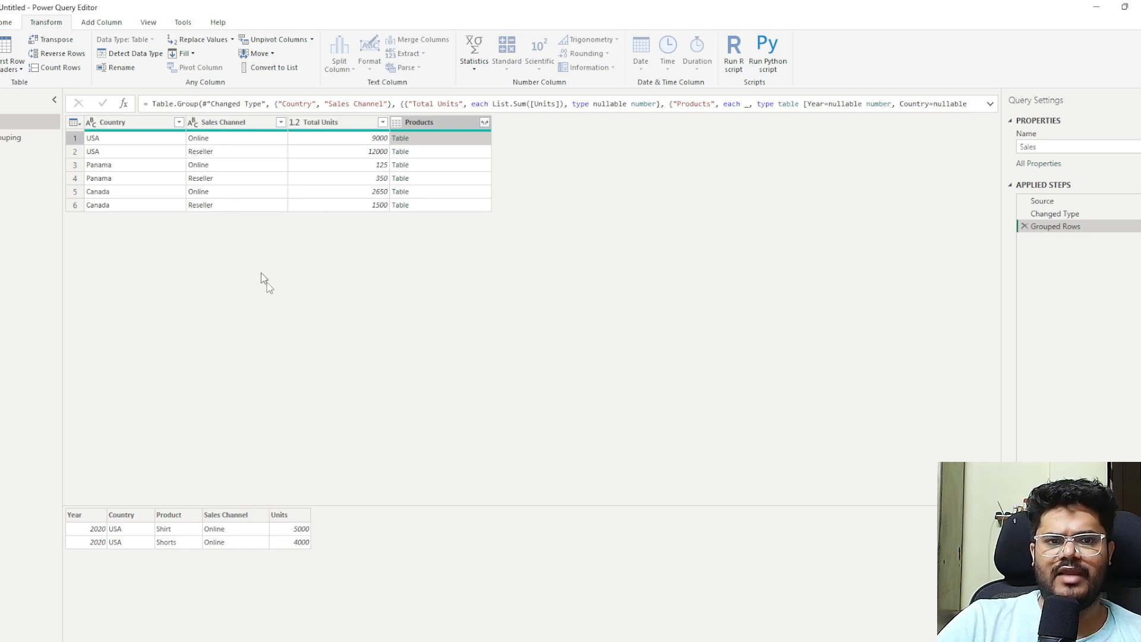
# Start a custom column on the grouped table and name it Top Performer Product
pyautogui.click(102, 23)
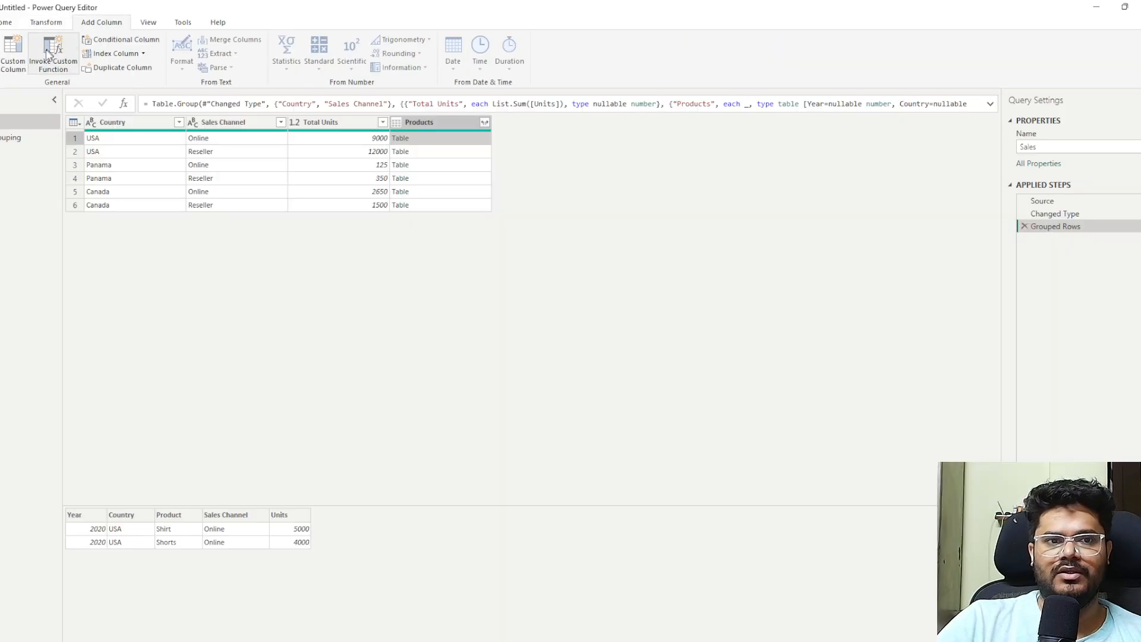
pyautogui.click(13, 53)
pyautogui.moveTo(386, 266); pyautogui.dragTo(355, 271)
pyautogui.write('Top Performer ')
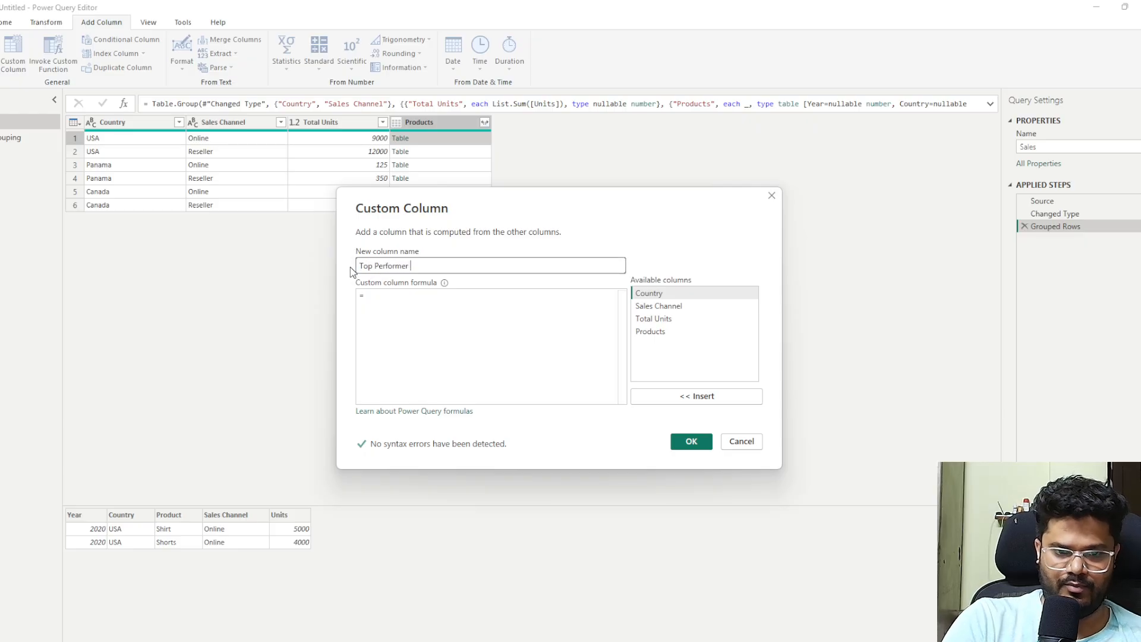
pyautogui.write('Prodcut')
pyautogui.press('BackSpace')
pyautogui.press('BackSpace')
pyautogui.press('BackSpace')
pyautogui.write('uct')
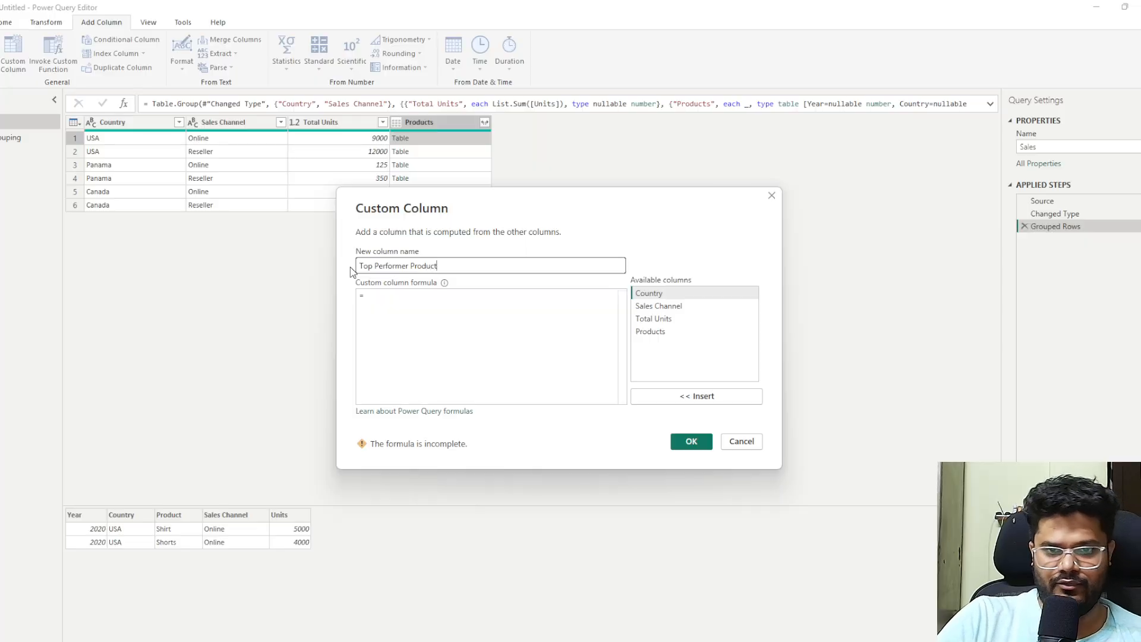
# Set the custom column's formula to Table.Max([Products],"Units") and create the column
pyautogui.press('Tab')
pyautogui.write('Ta')
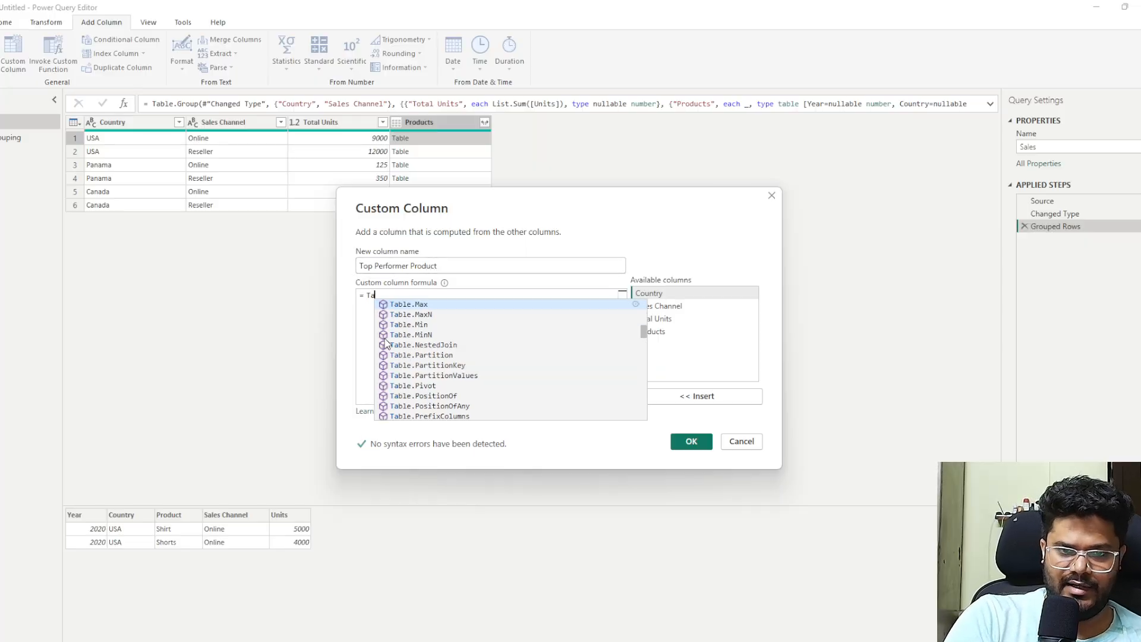
pyautogui.write('ble.Max')
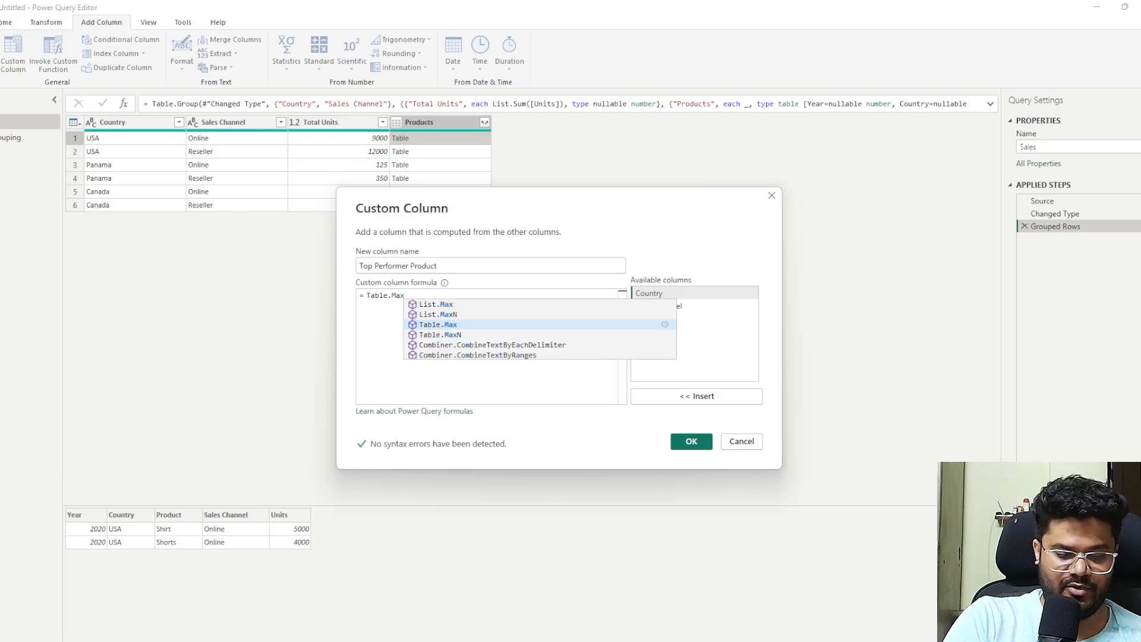
pyautogui.write('(')
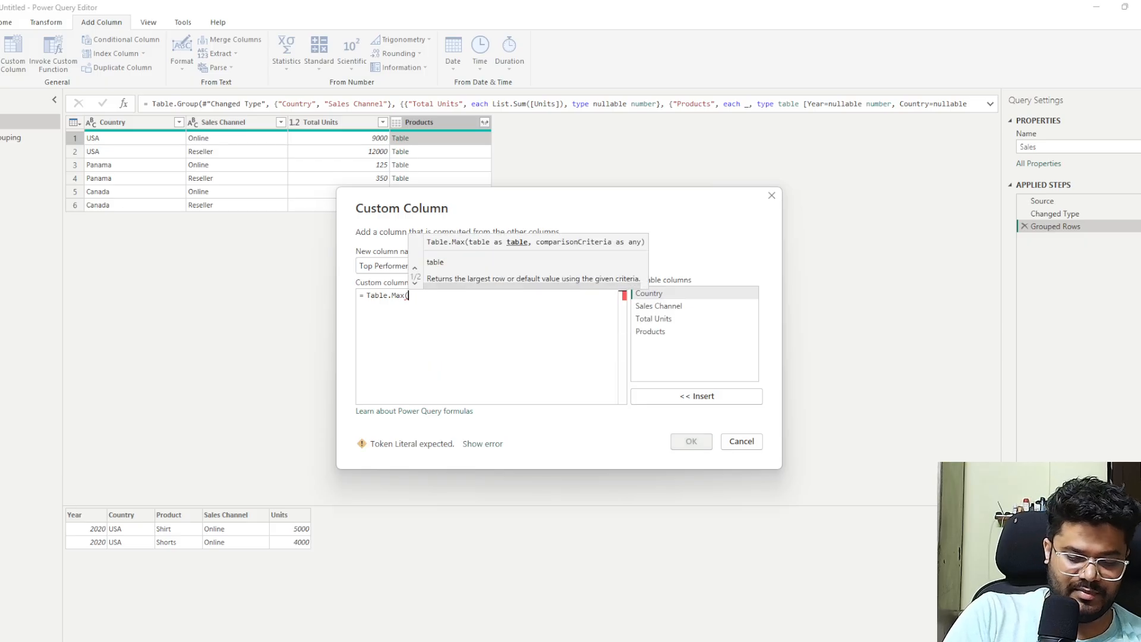
pyautogui.write('[p')
pyautogui.press('Tab')
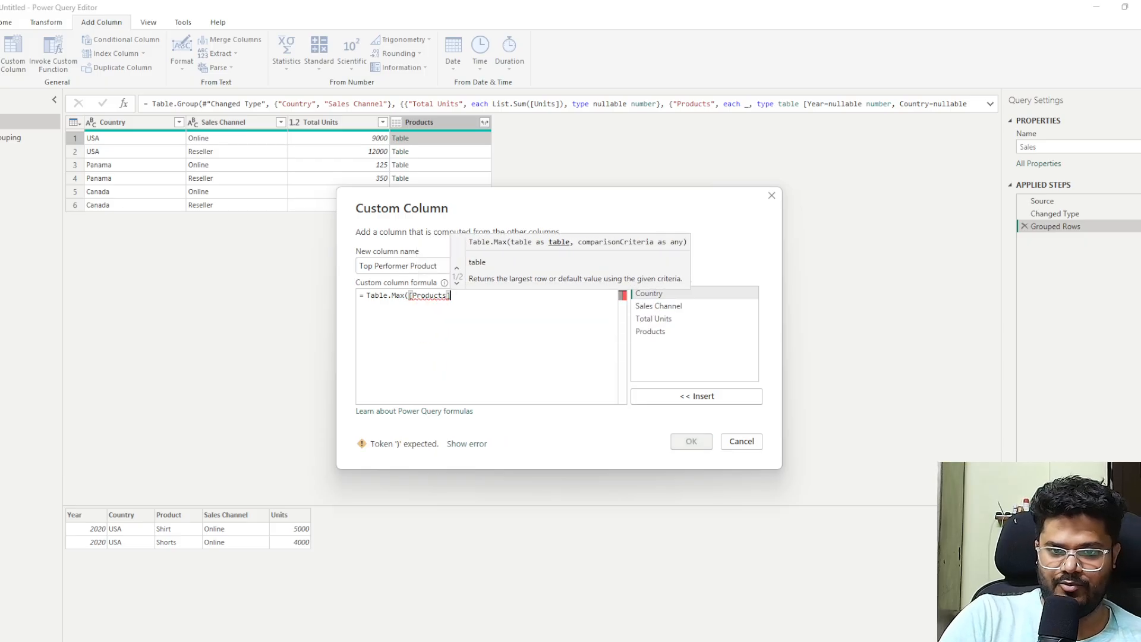
pyautogui.write(',"Uni')
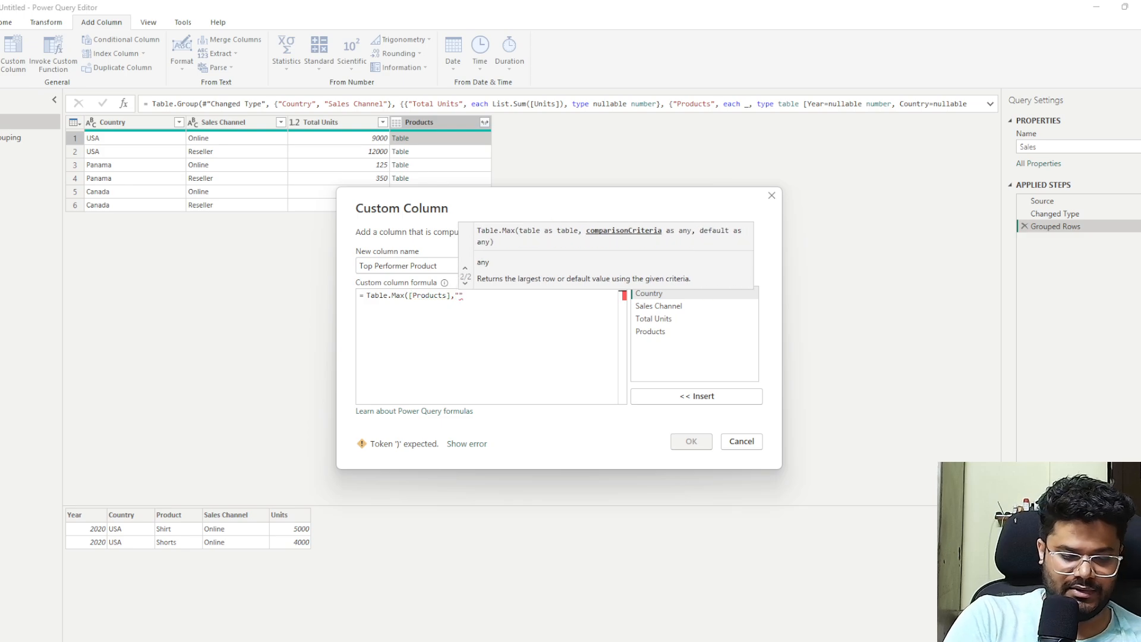
pyautogui.write('ts"')
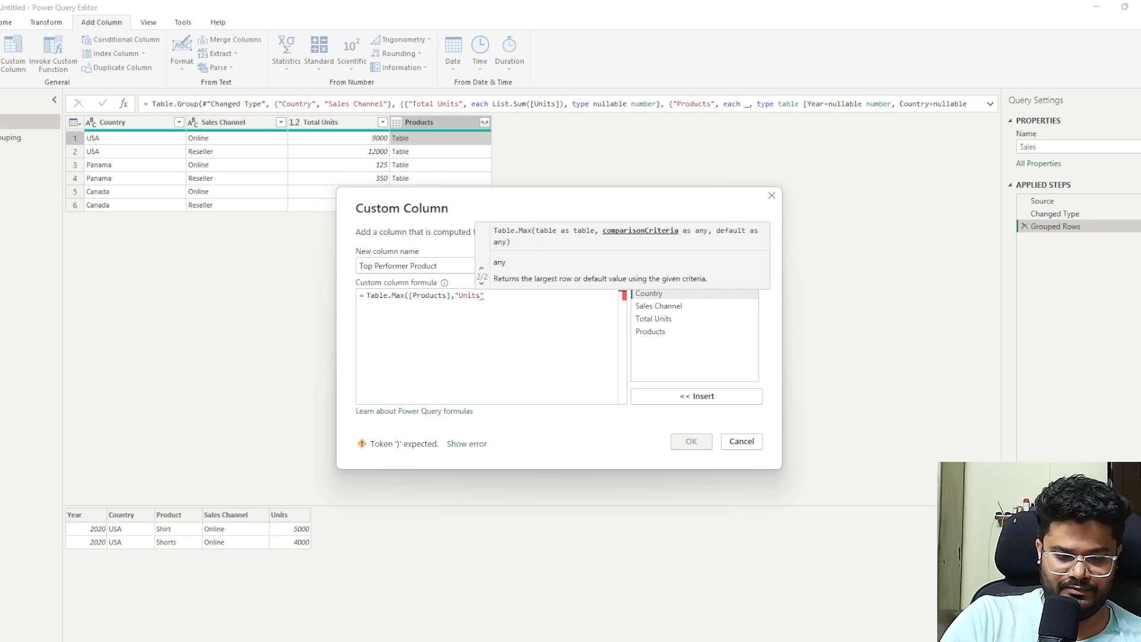
pyautogui.write(')')
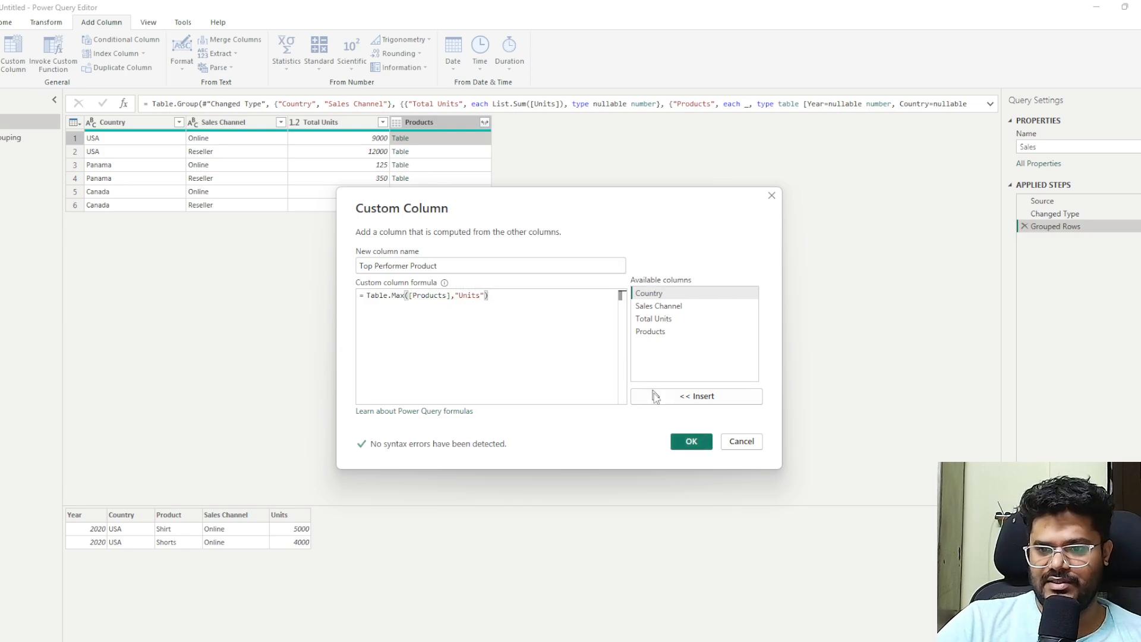
pyautogui.click(689, 441)
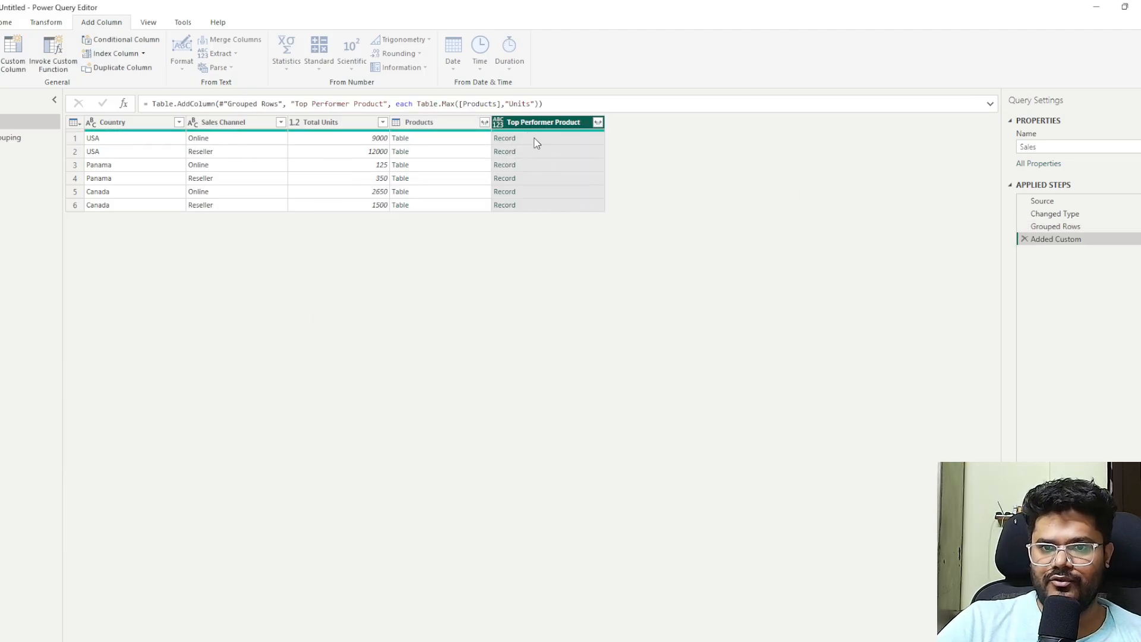
# Preview the Top Performer Product record of the USA Online row
pyautogui.click(538, 141)
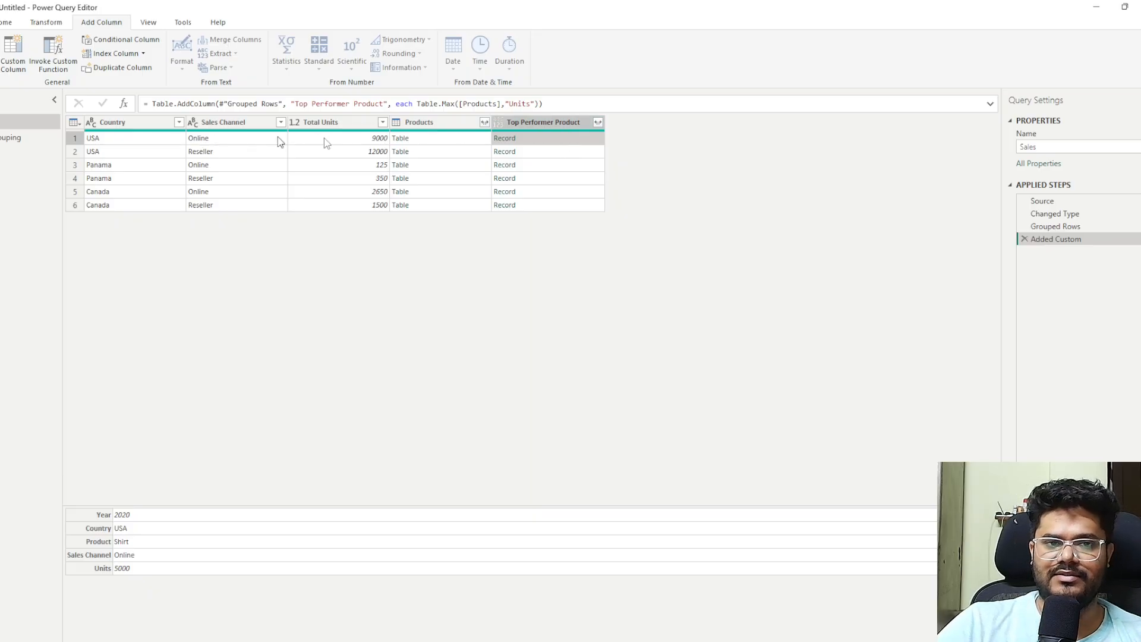
pyautogui.click(105, 141)
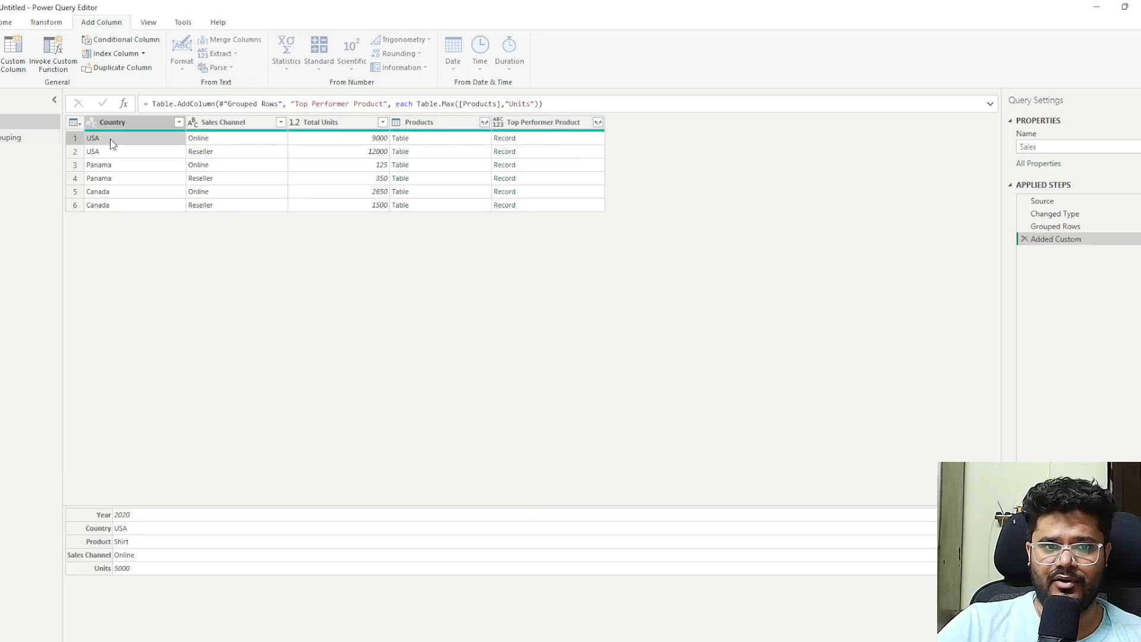
pyautogui.click(538, 142)
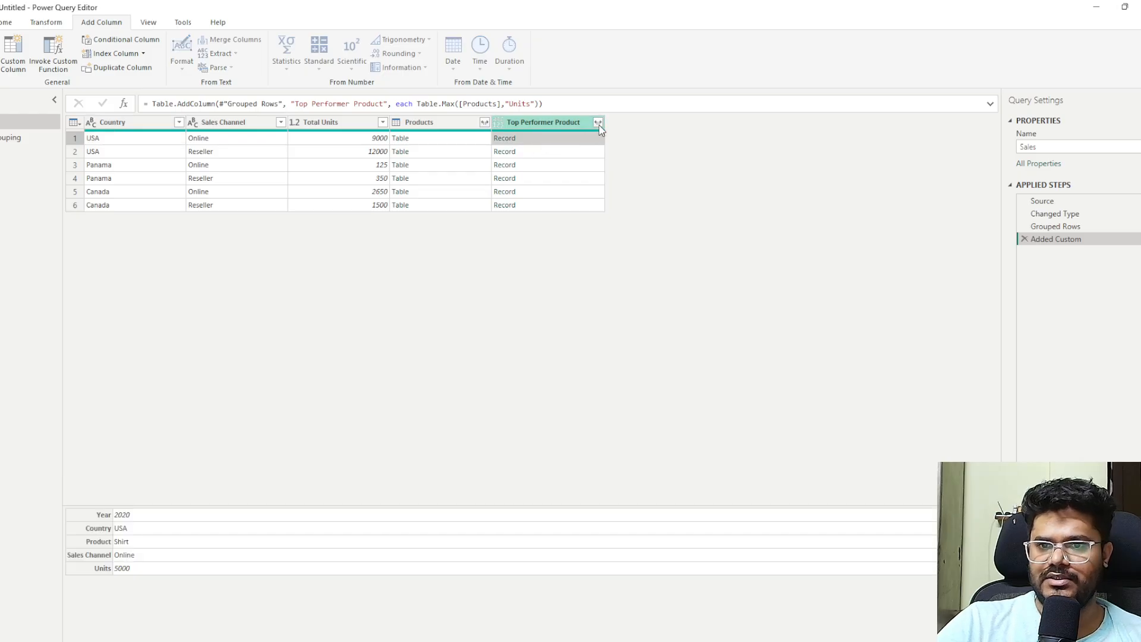
# Expand the Top Performer Product records to only the Product and Units fields, keeping the original column name as prefix
pyautogui.click(598, 122)
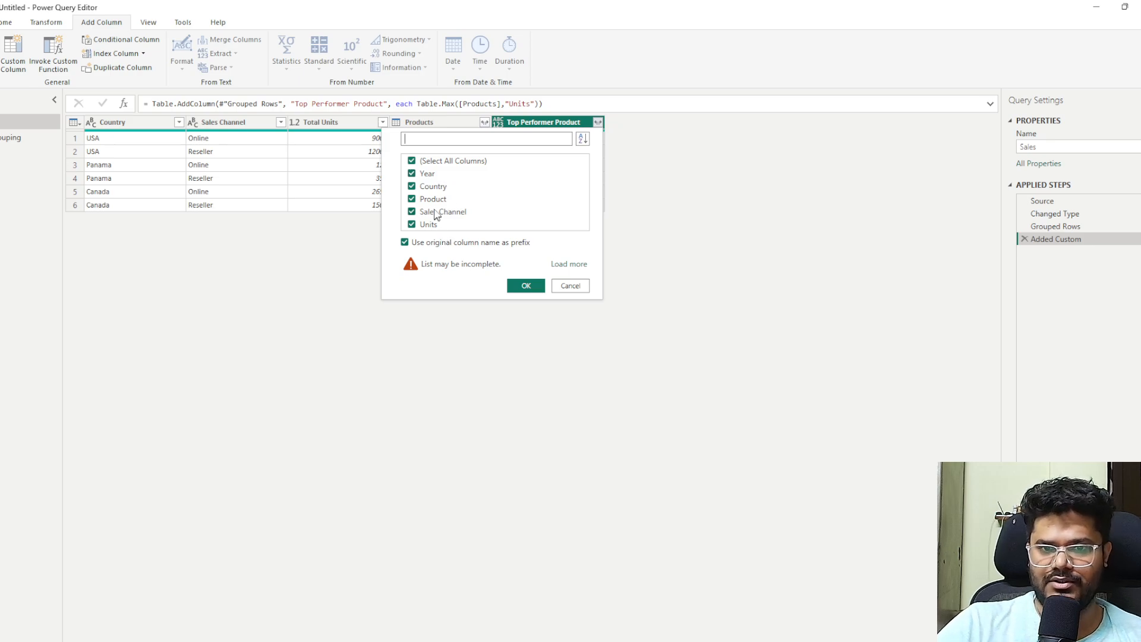
pyautogui.click(439, 161)
pyautogui.click(433, 199)
pyautogui.click(429, 224)
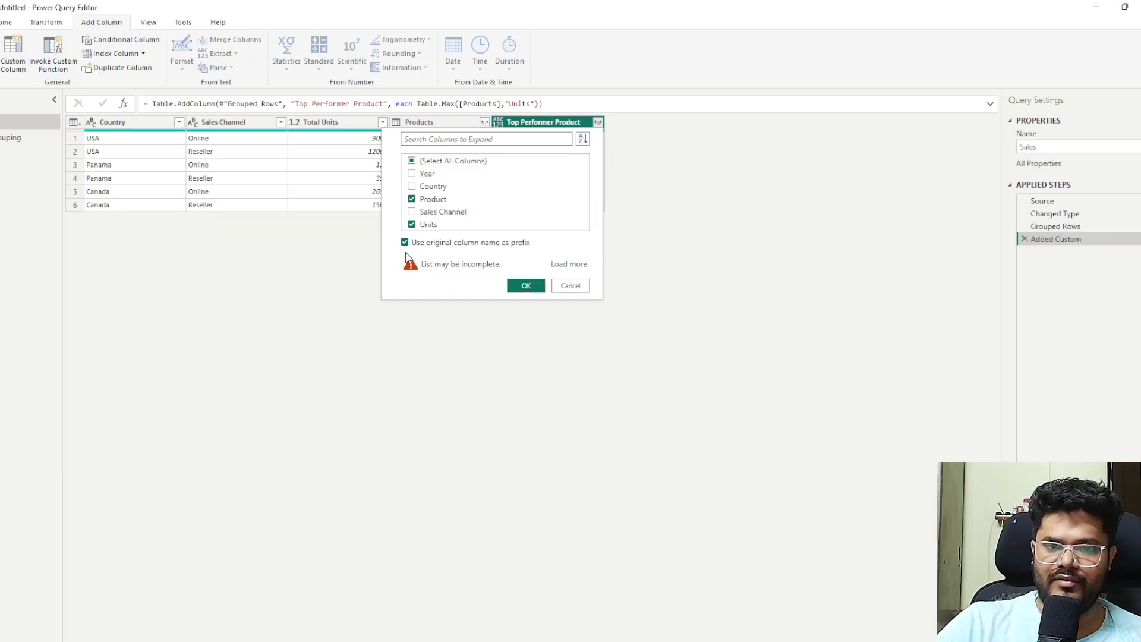
pyautogui.click(529, 284)
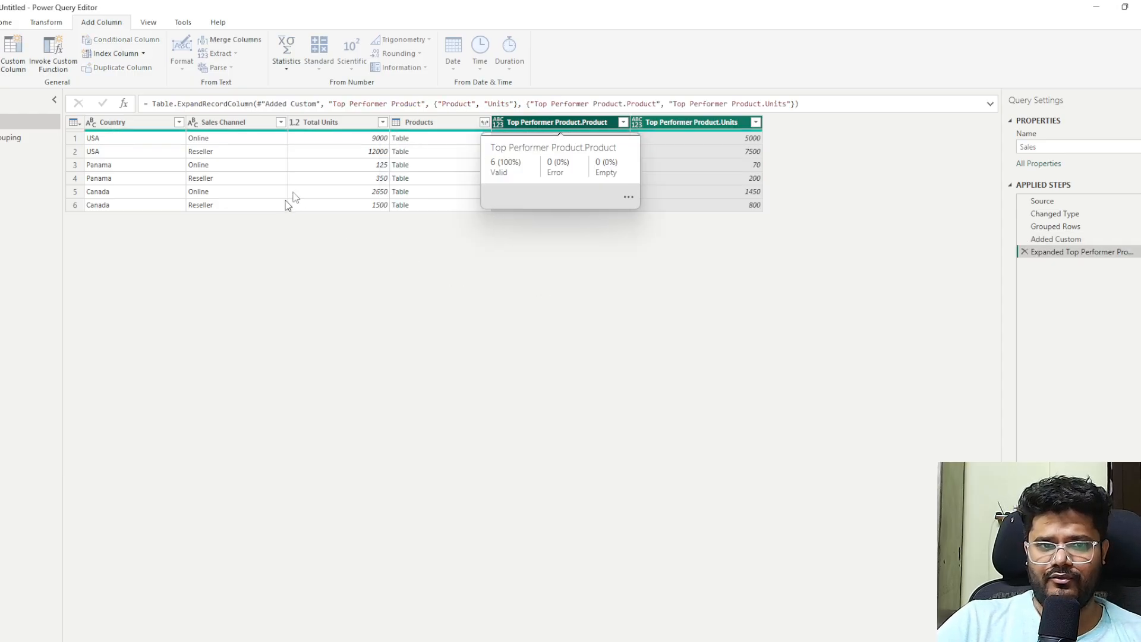
# Review the top performer product for the USA, Canada and Panama groups across the sales channels
pyautogui.click(562, 138)
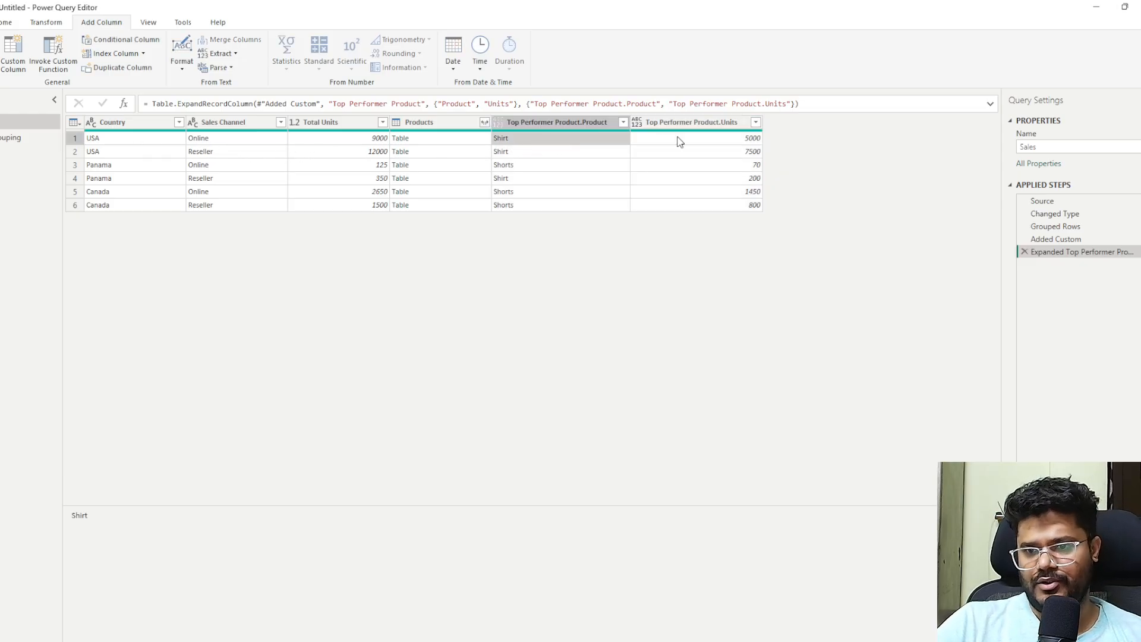
pyautogui.click(118, 193)
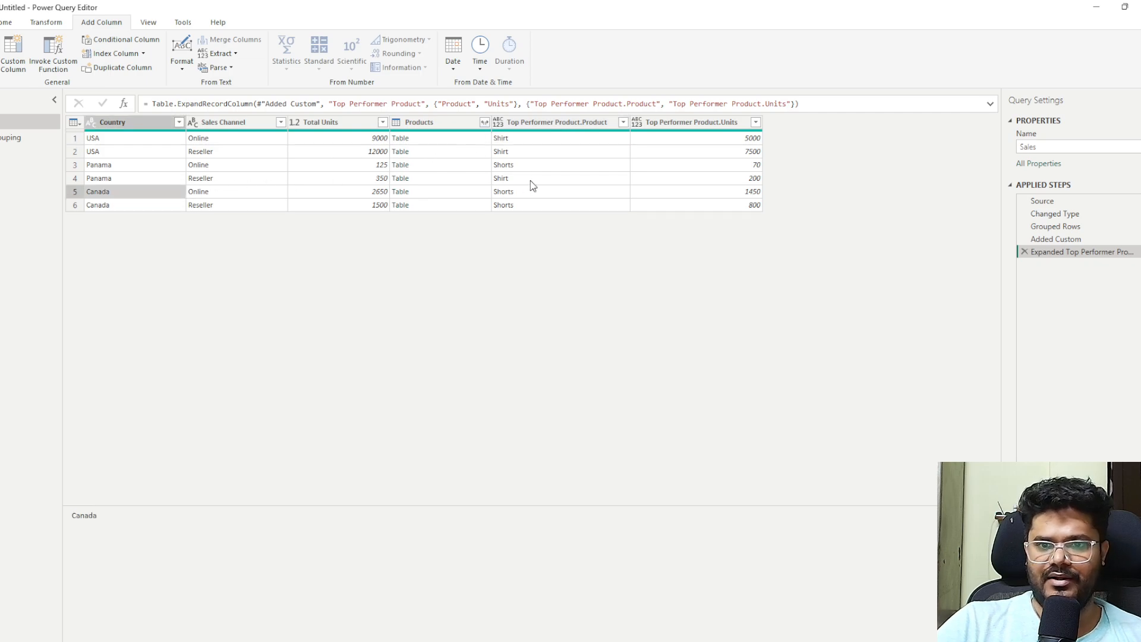
pyautogui.click(532, 191)
pyautogui.click(149, 167)
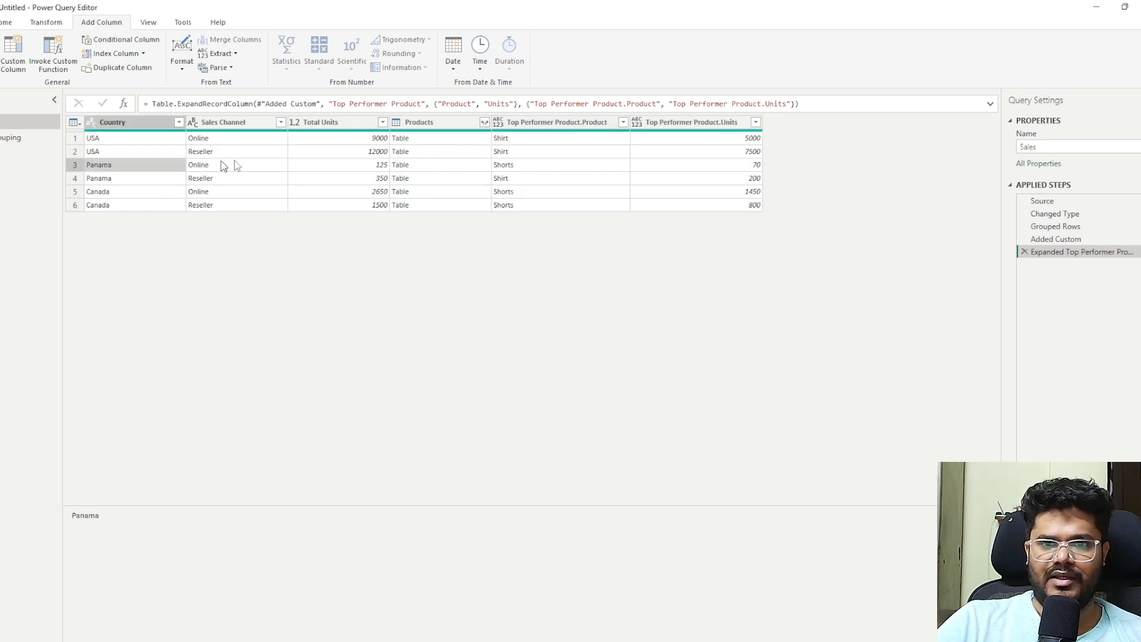
pyautogui.click(117, 180)
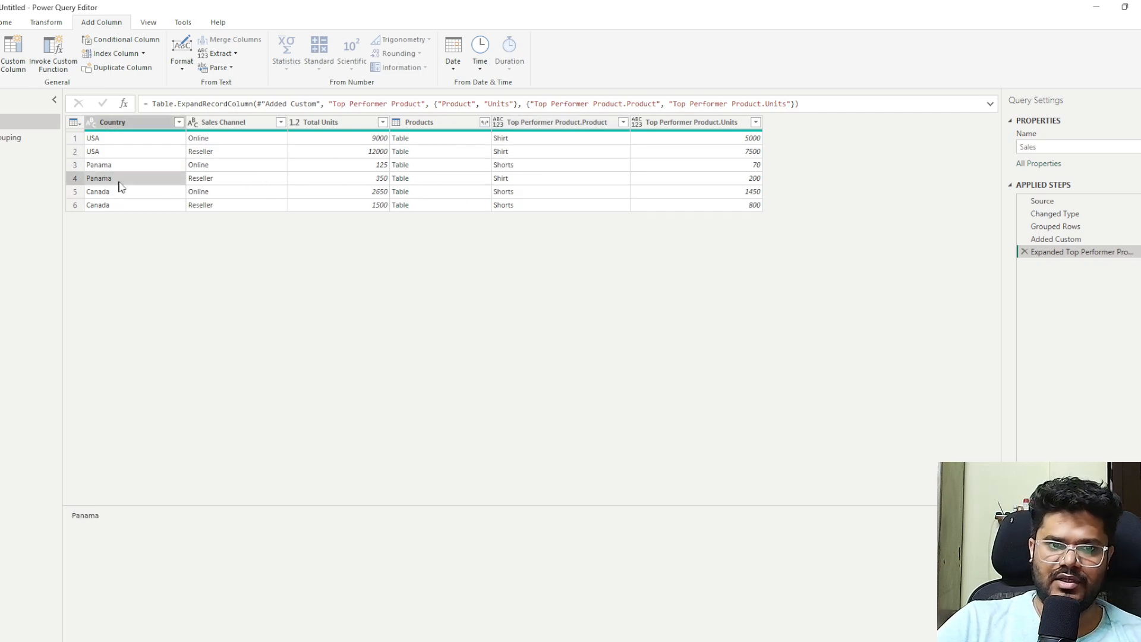
pyautogui.click(256, 183)
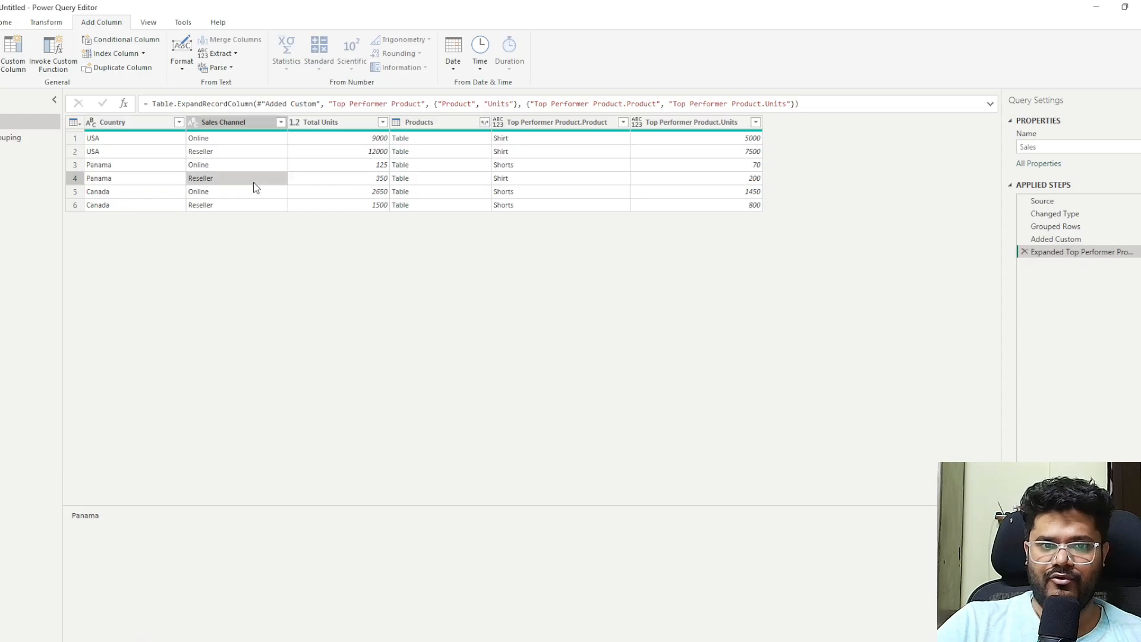
pyautogui.click(513, 177)
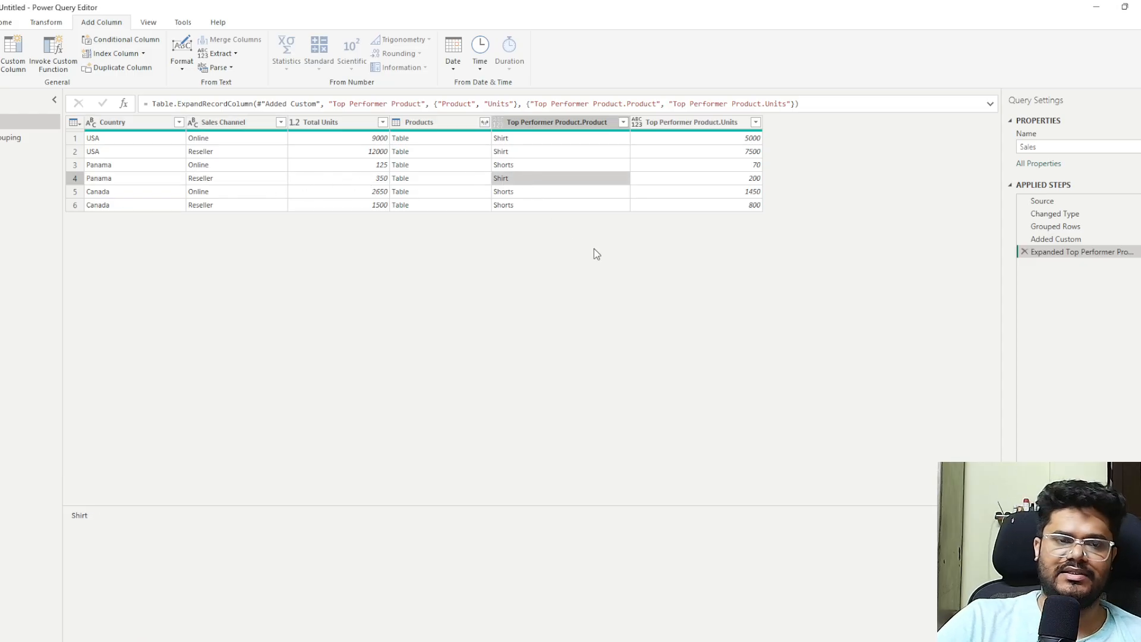